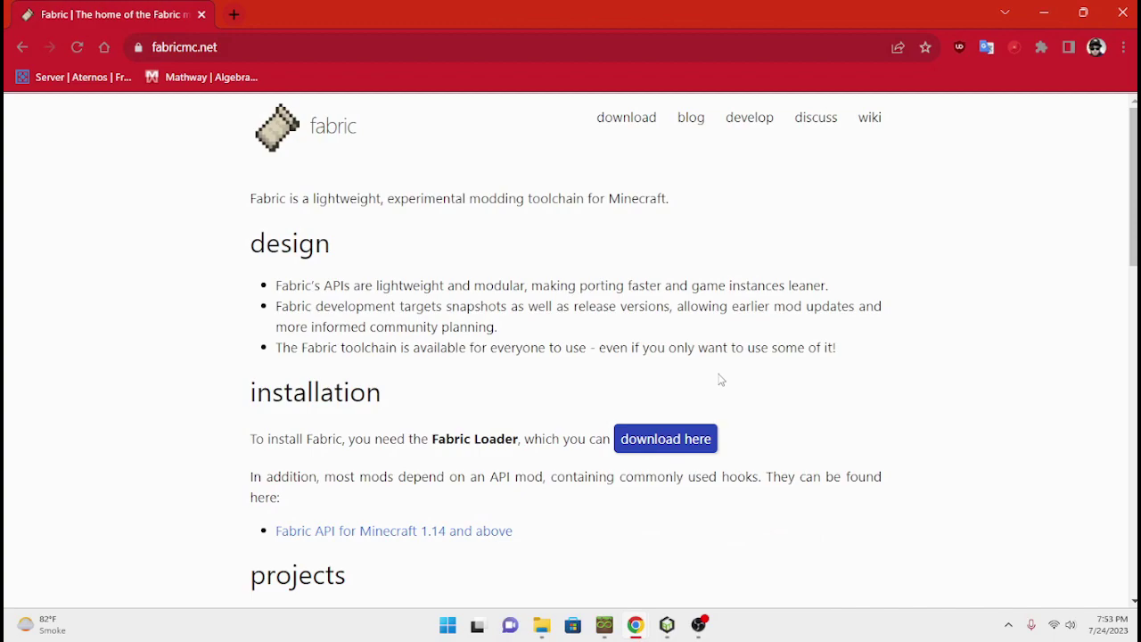
- Select the fabricmc.net address, then search Google for 'fabric' in a new tab
drag(254, 47, 170, 49)
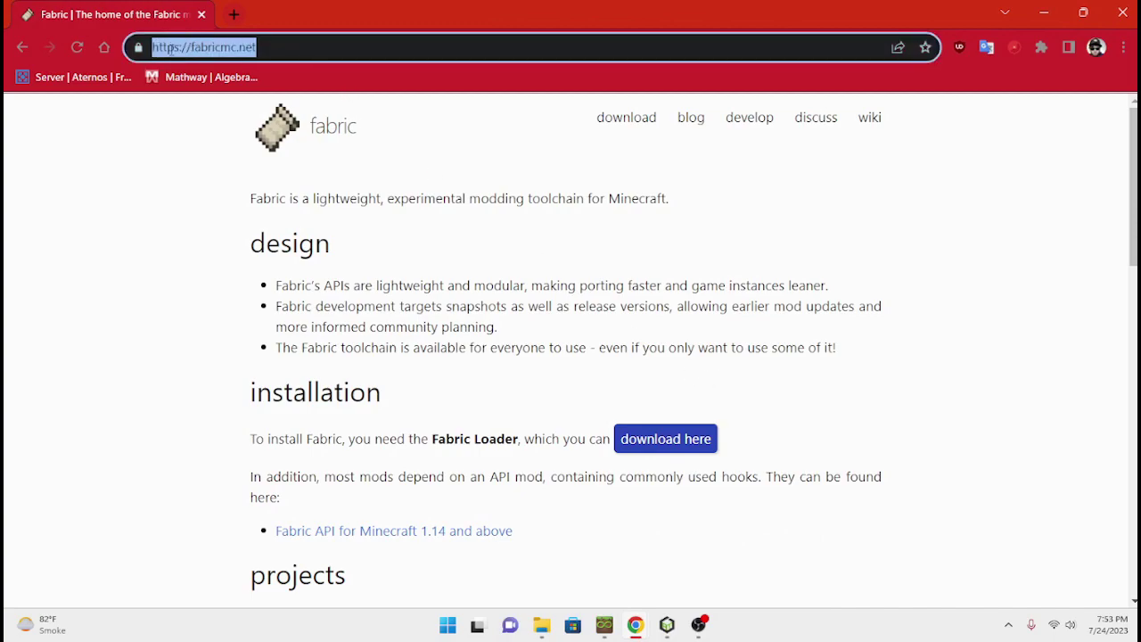
click(191, 47)
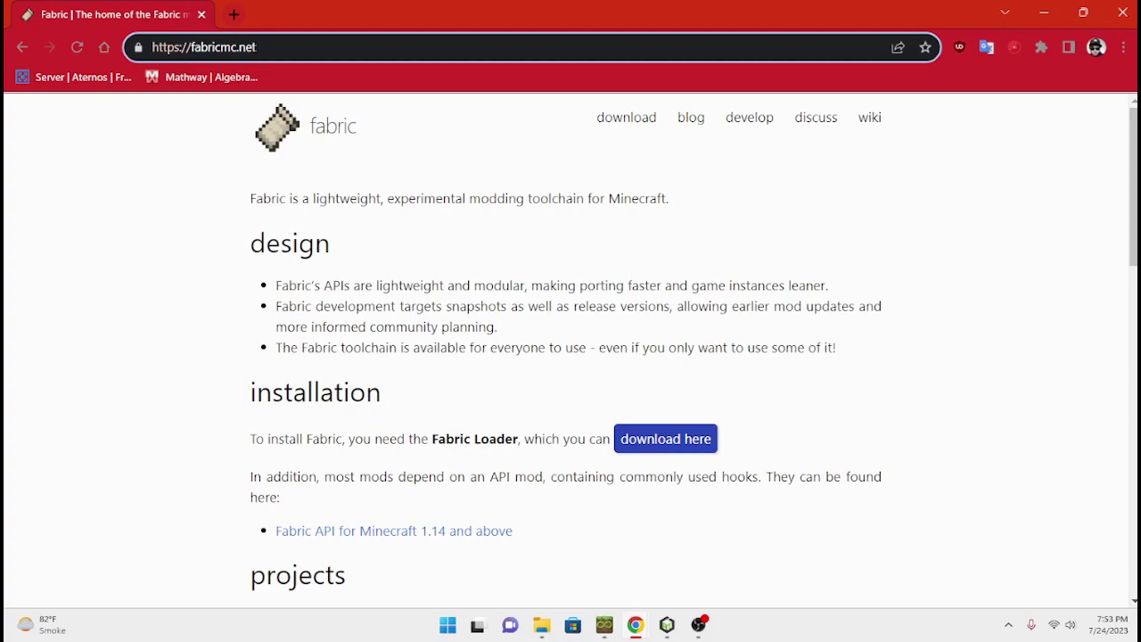
drag(255, 48, 191, 47)
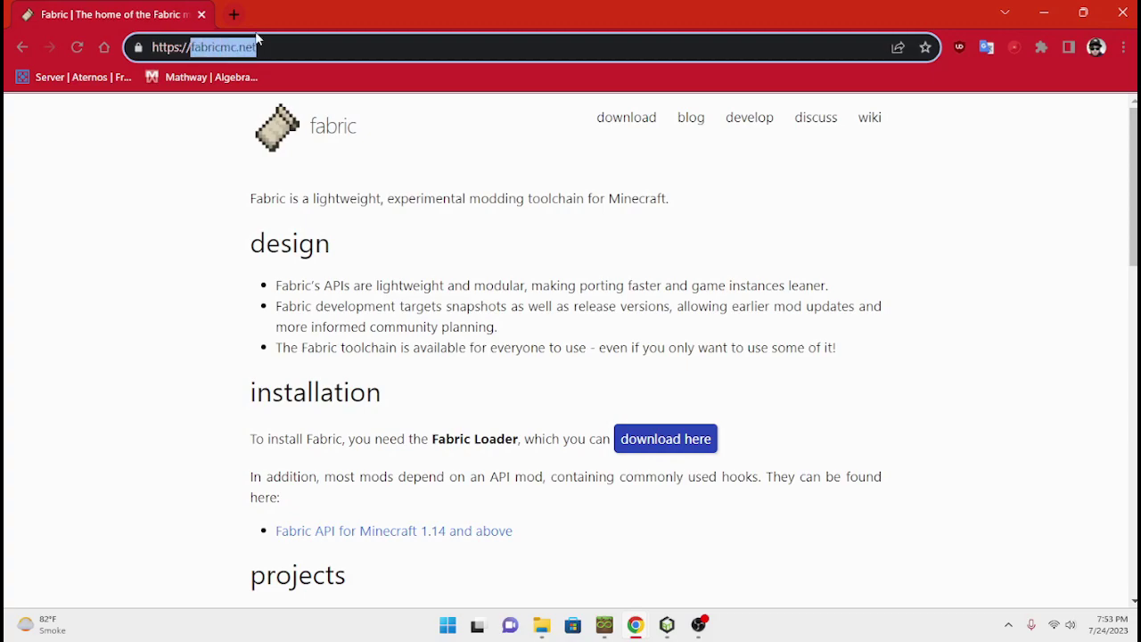
click(230, 13)
text(fa)
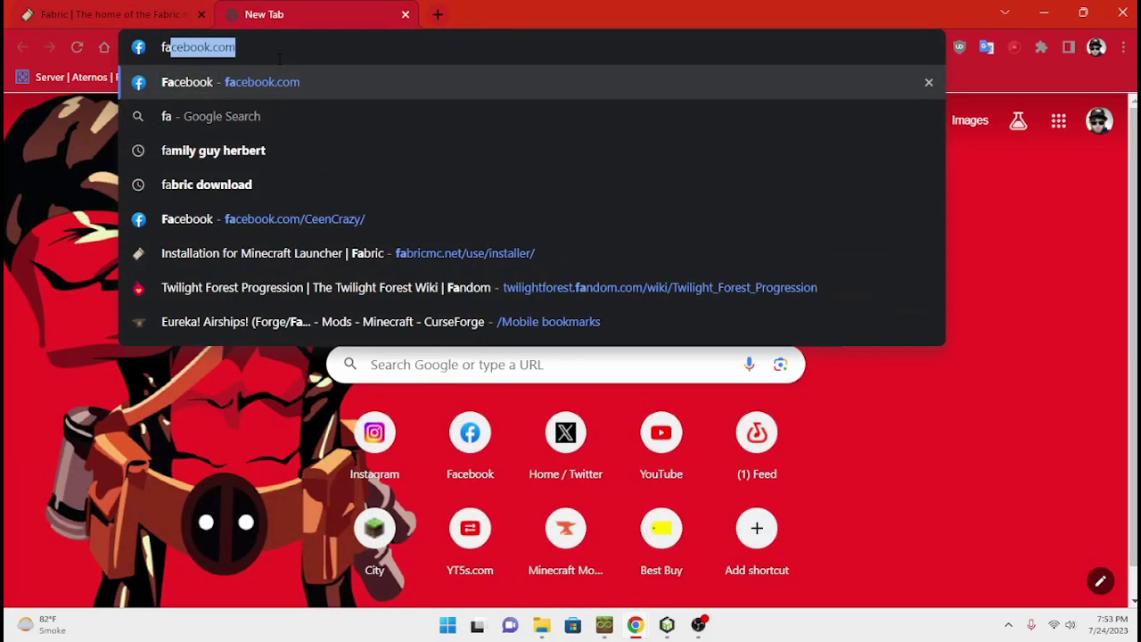
text(bric)
key(BackSpace)
key(Return)
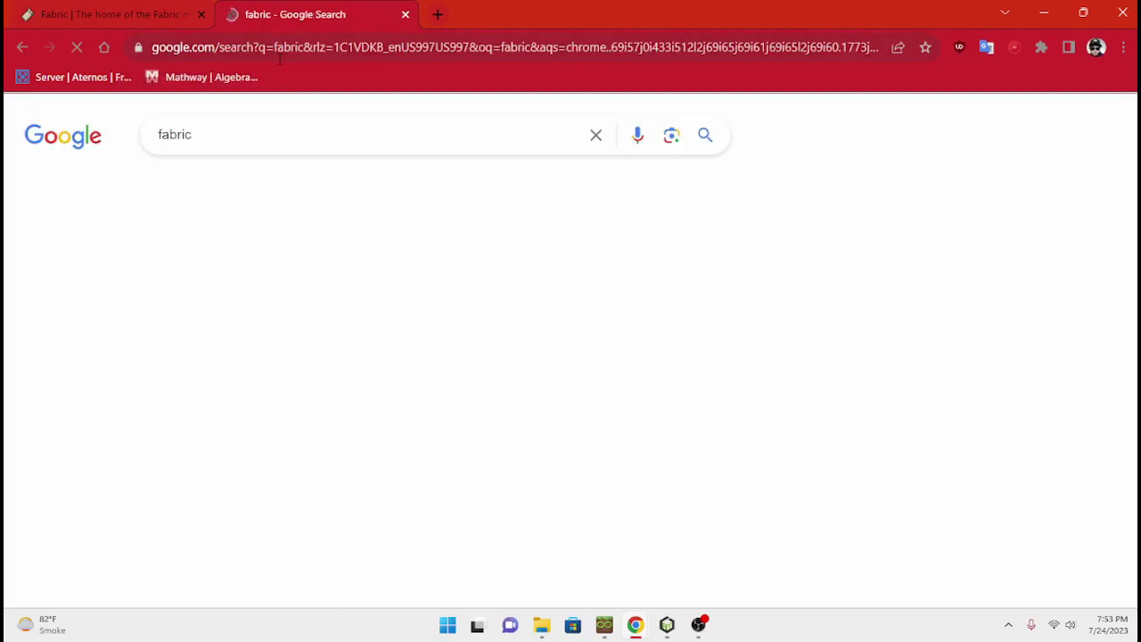
- Refine the search to 'fabric download' and return to the fabricmc.net tab
click(280, 129)
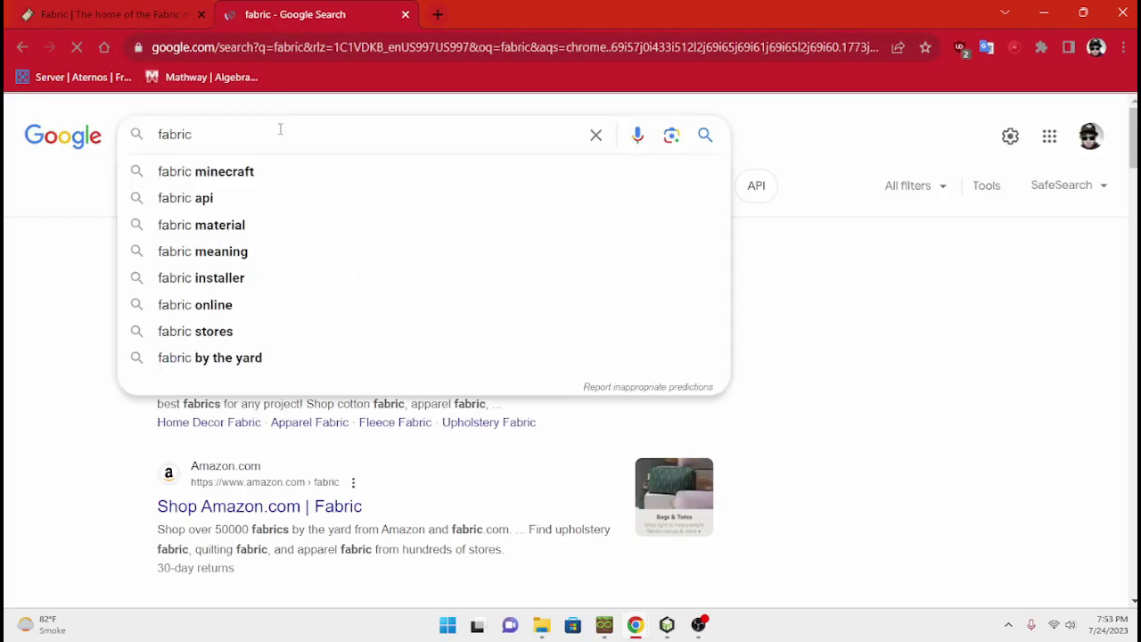
text(downlaOD)
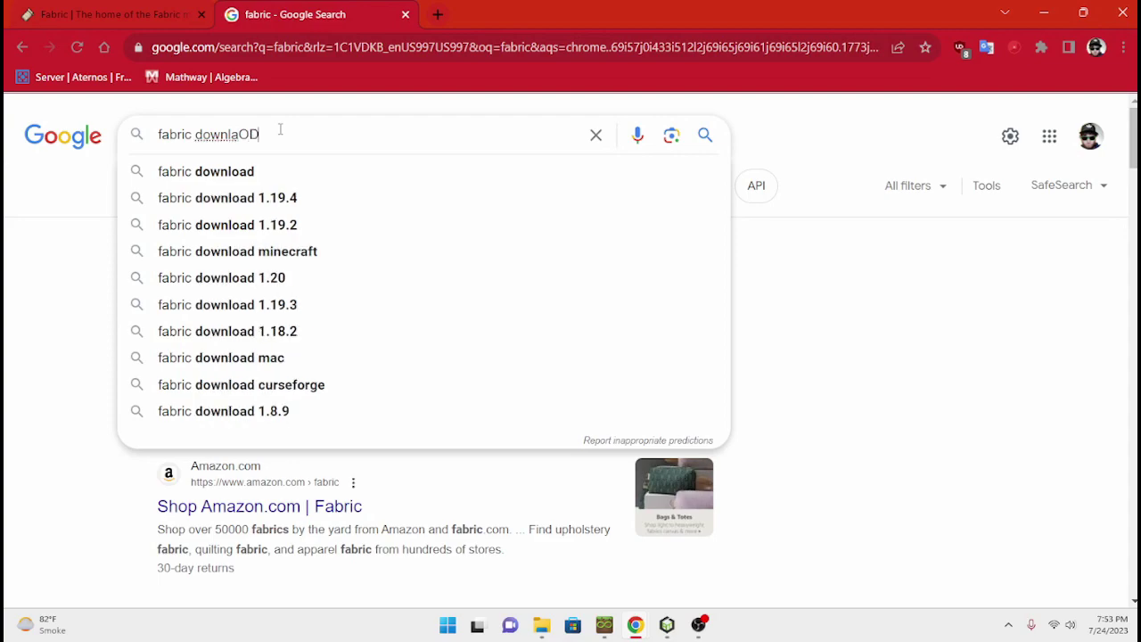
key(BackSpace)
key(BackSpace)
text(OAD)
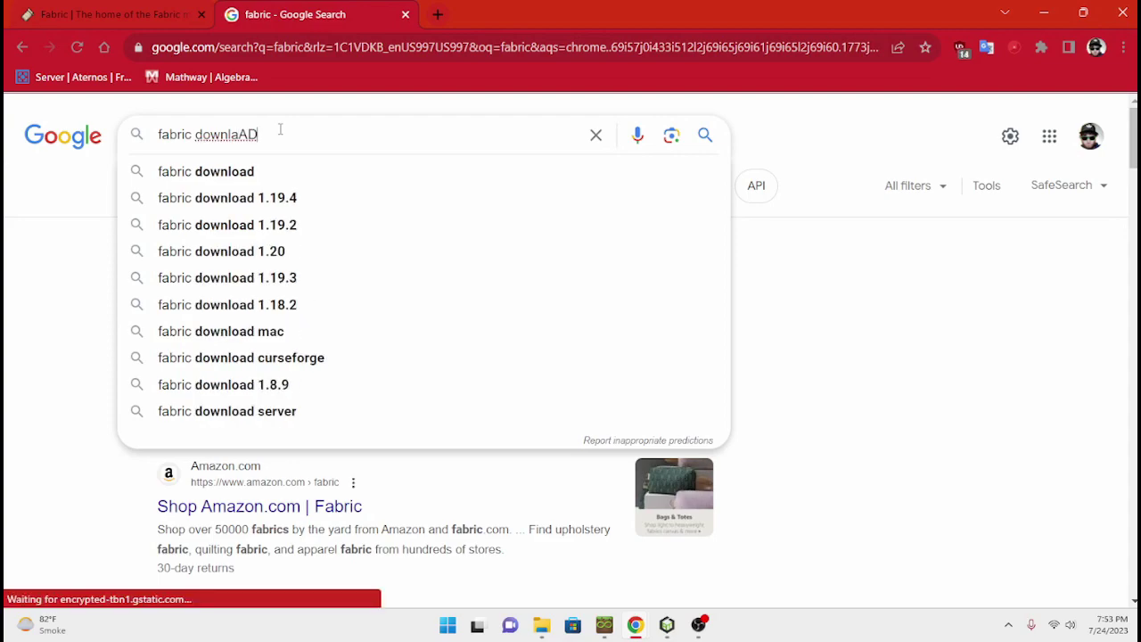
key(BackSpace)
text(OD)
key(BackSpace)
key(BackSpace)
key(BackSpace)
text(oad)
key(BackSpace)
key(BackSpace)
key(BackSpace)
text(oad)
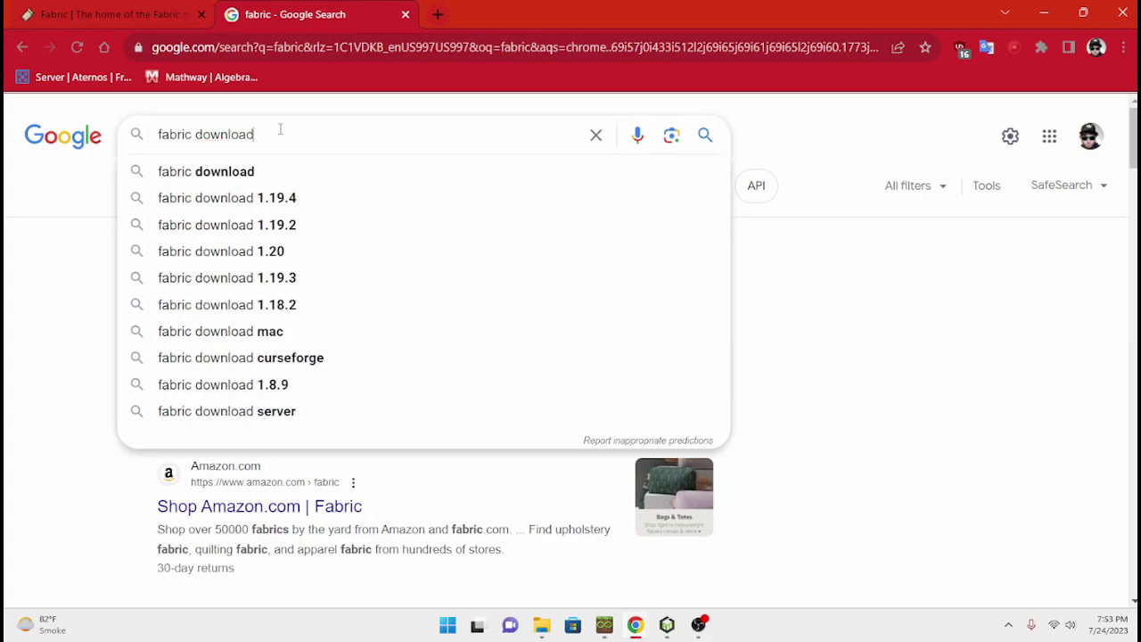
key(Return)
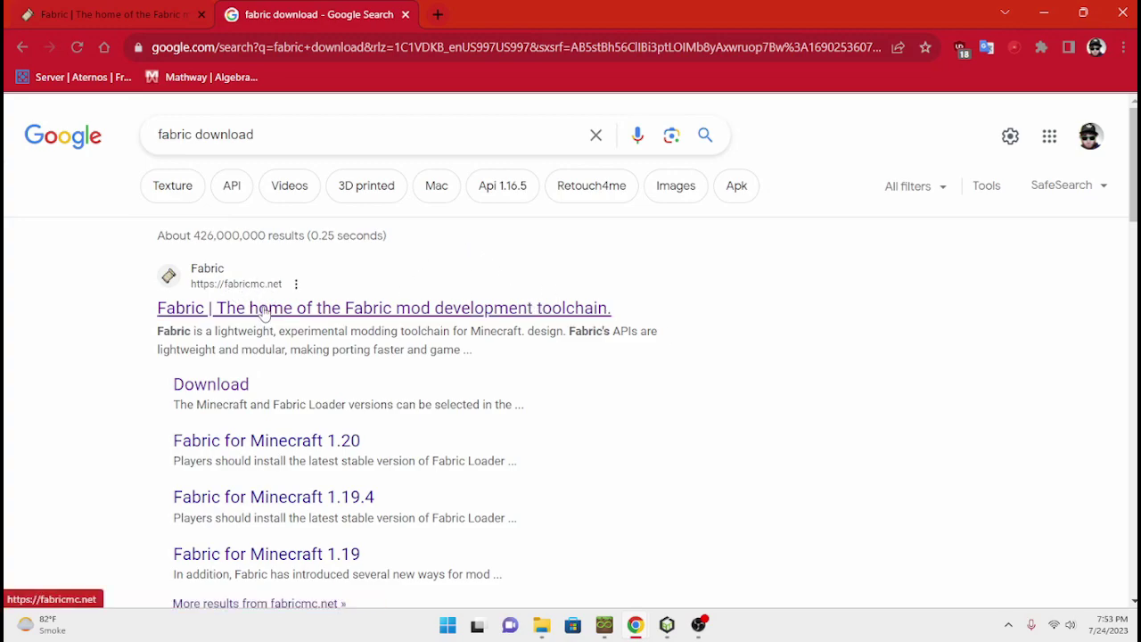
click(129, 16)
- Close the Google search tab and look over the Fabric home page
click(383, 166)
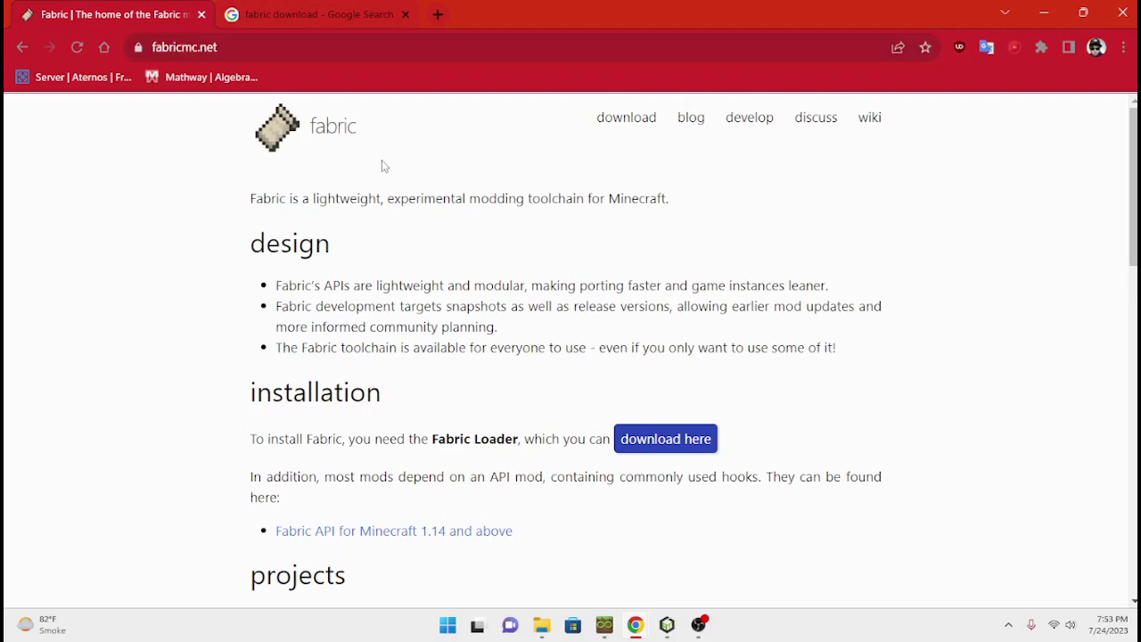
click(405, 14)
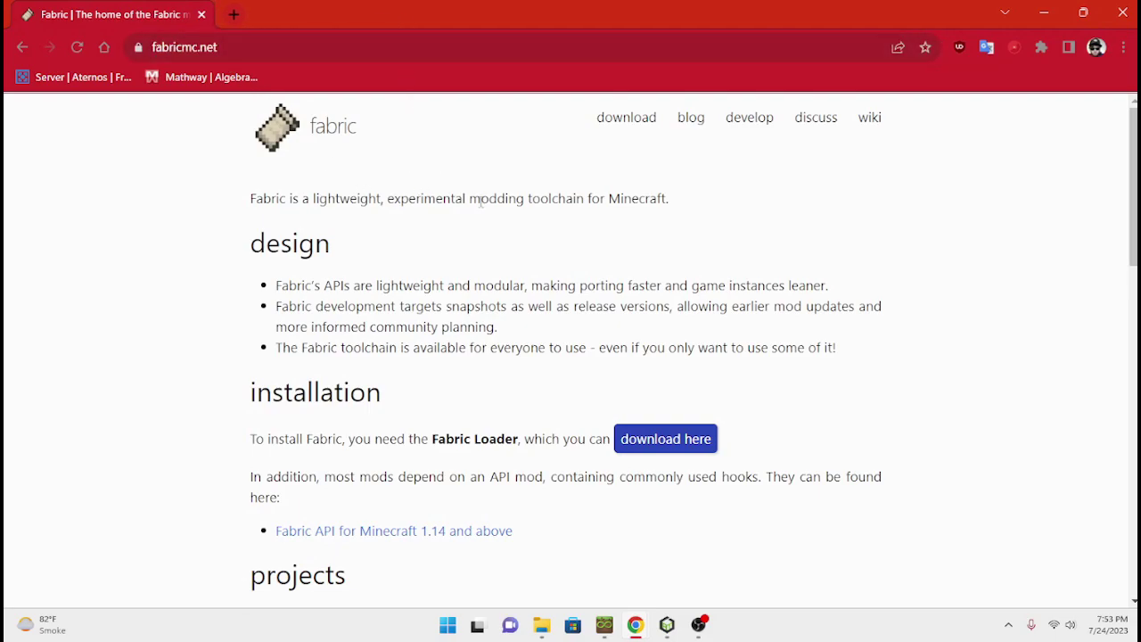
scroll(578, 247, down, 1)
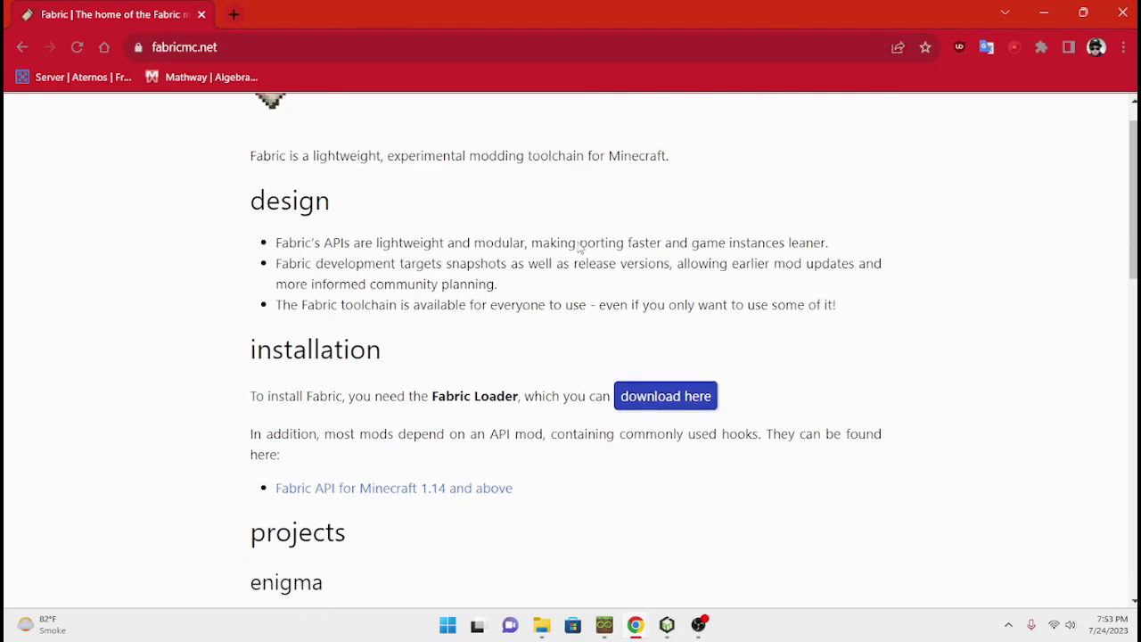
scroll(578, 247, up, 1)
scroll(557, 375, down, 1)
scroll(558, 374, up, 1)
- Download fabric-installer-0.11.2.exe for Windows and launch it
click(603, 126)
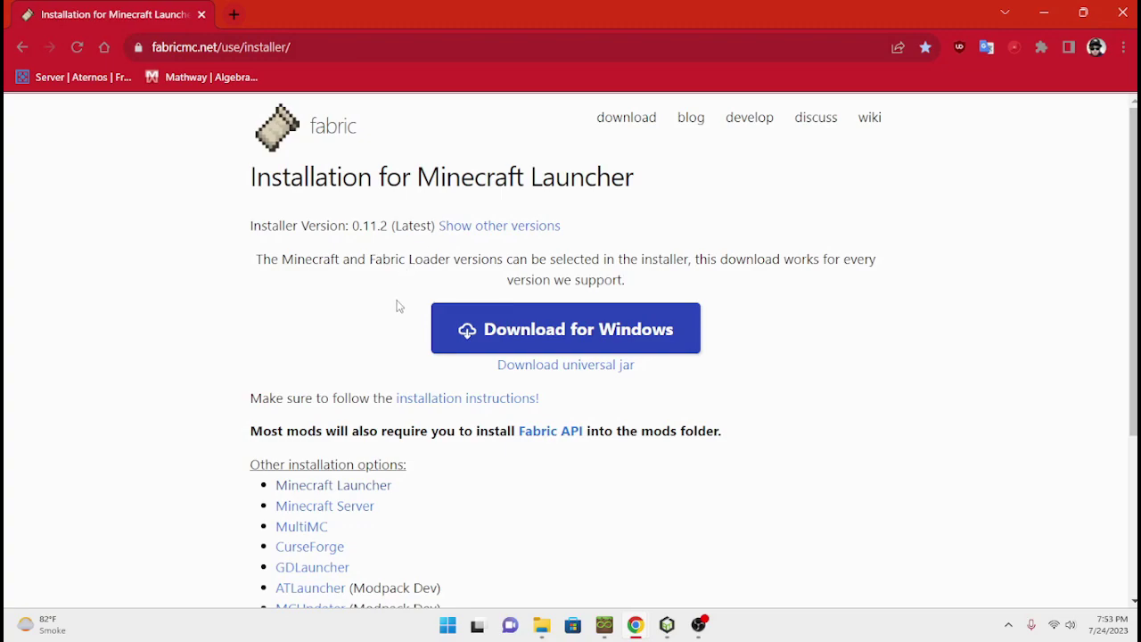
click(493, 325)
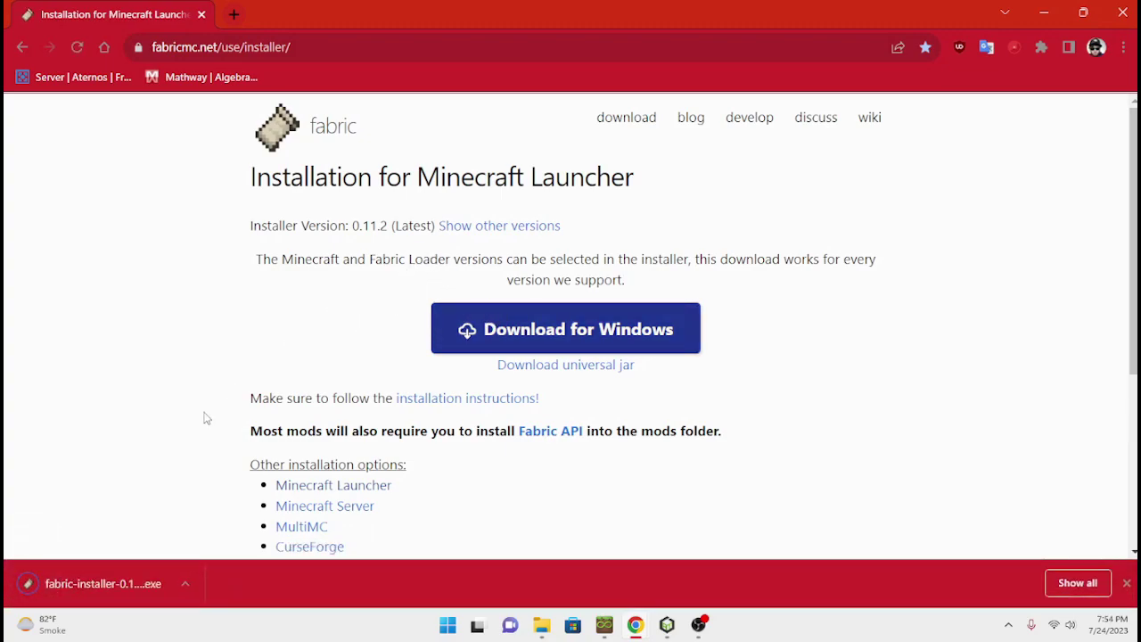
click(113, 584)
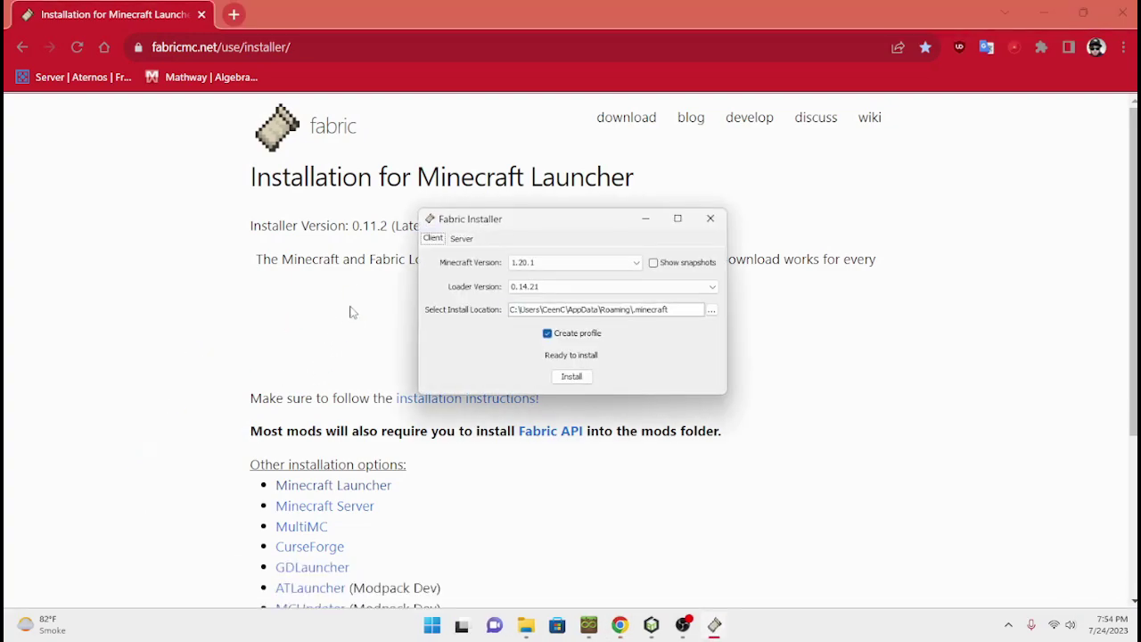
- On the installer's Client tab, keep Minecraft version 1.20.1
click(473, 241)
click(440, 242)
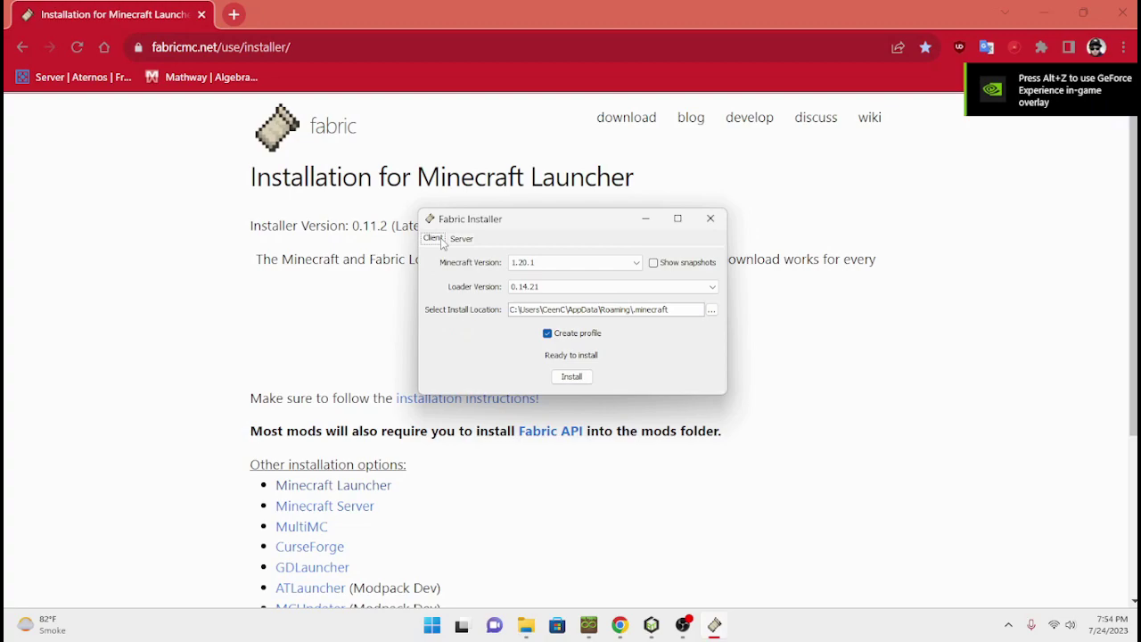
click(533, 266)
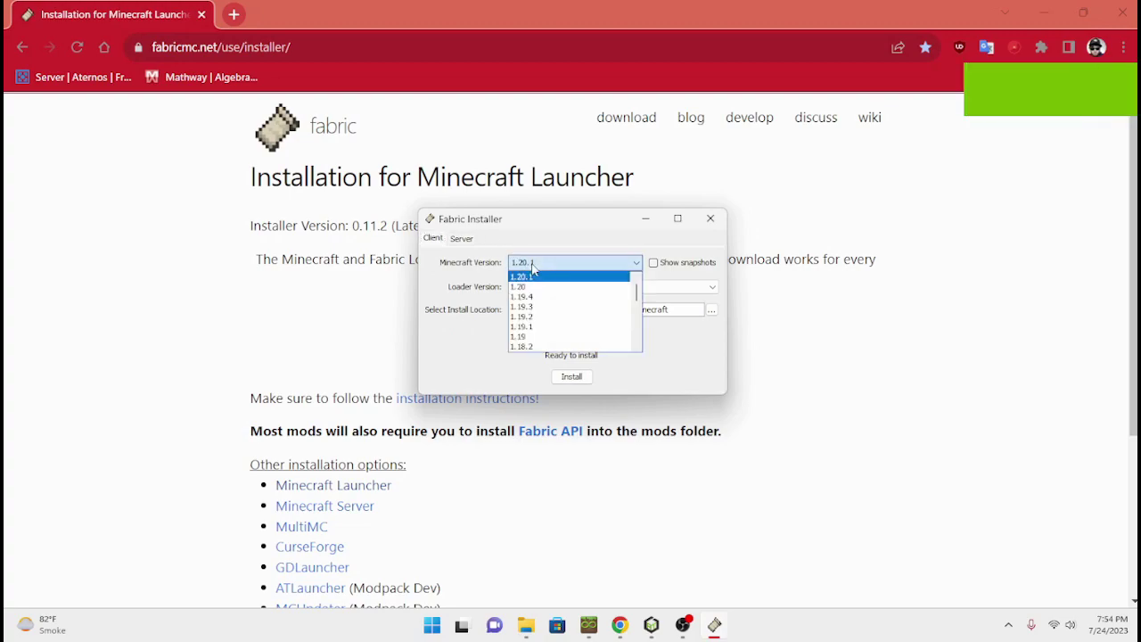
click(543, 279)
click(553, 263)
scroll(555, 299, down, 6)
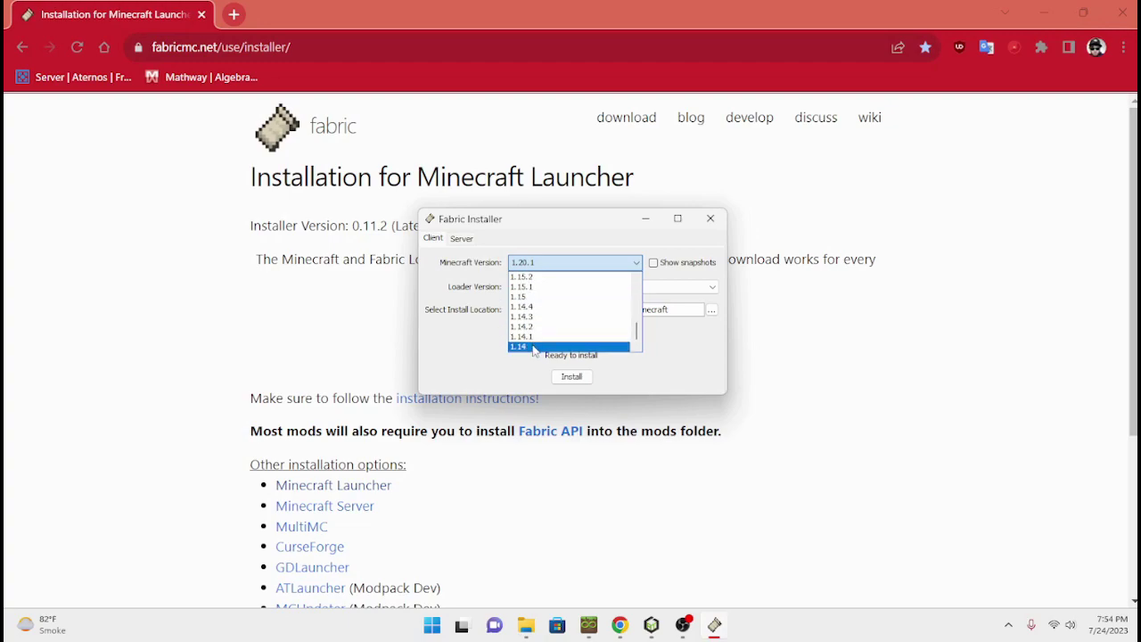
scroll(534, 348, up, 6)
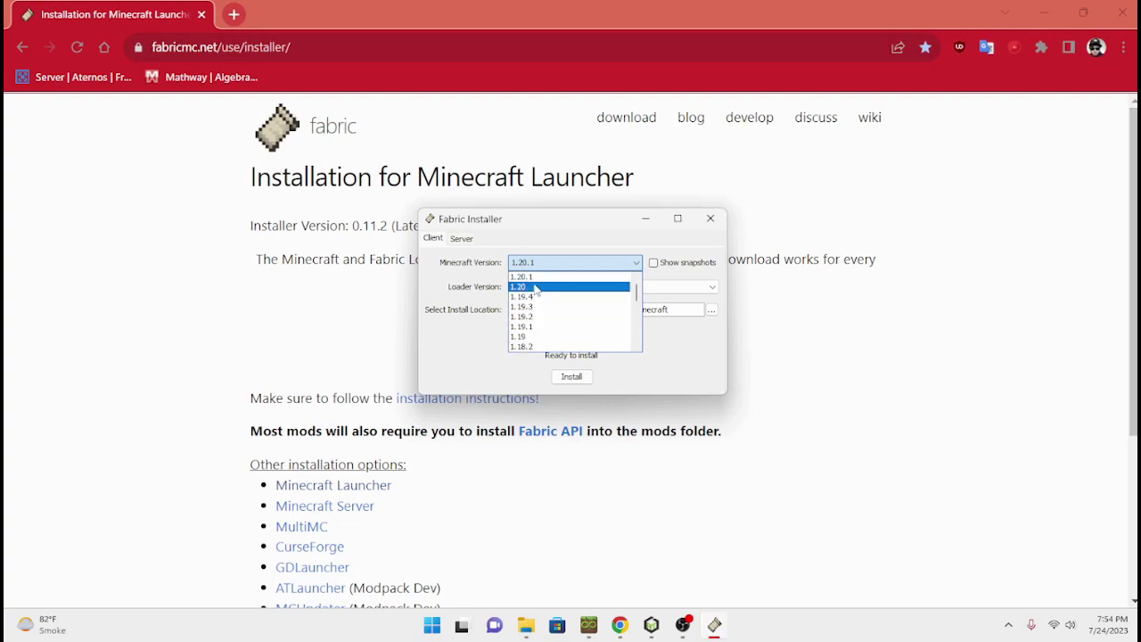
click(544, 275)
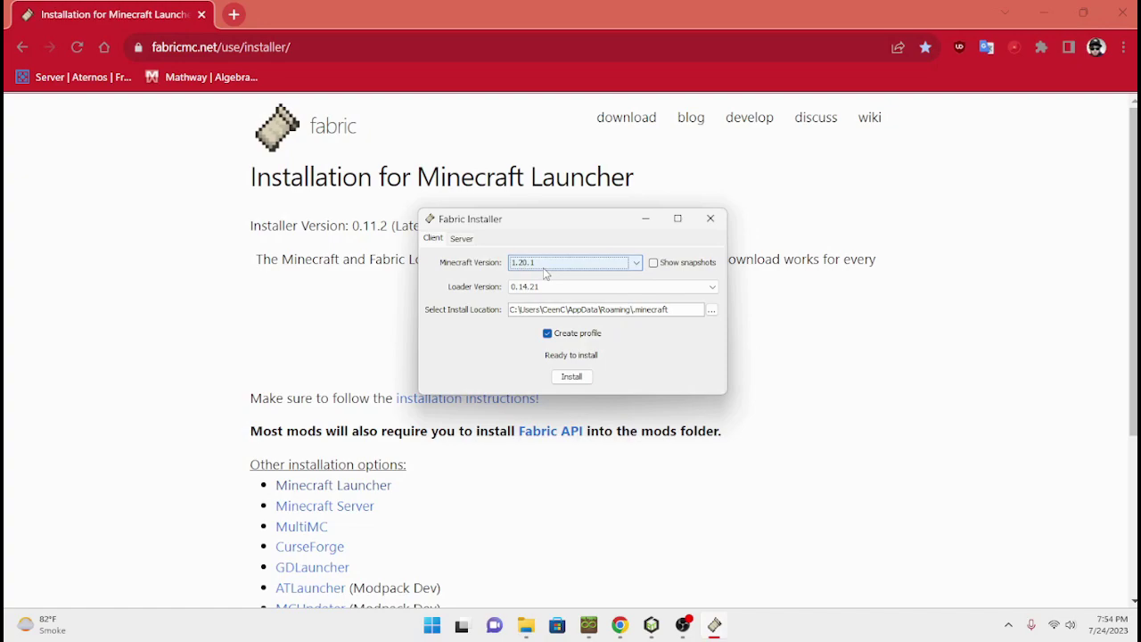
- Keep Loader version 0.14.21 and install the client with Create profile checked
click(546, 287)
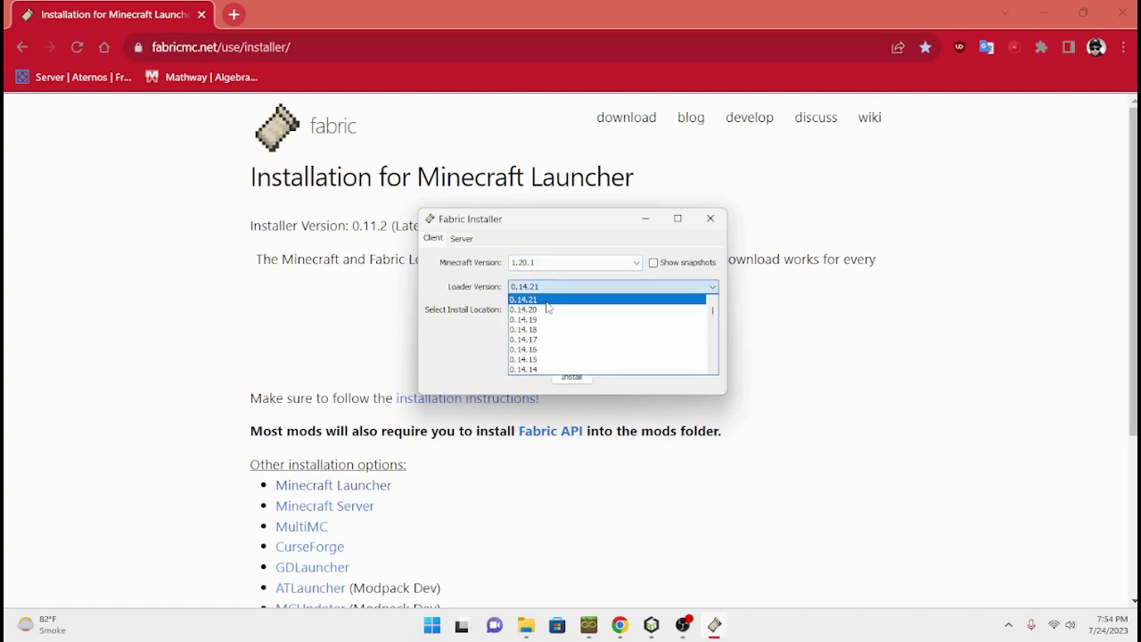
click(549, 300)
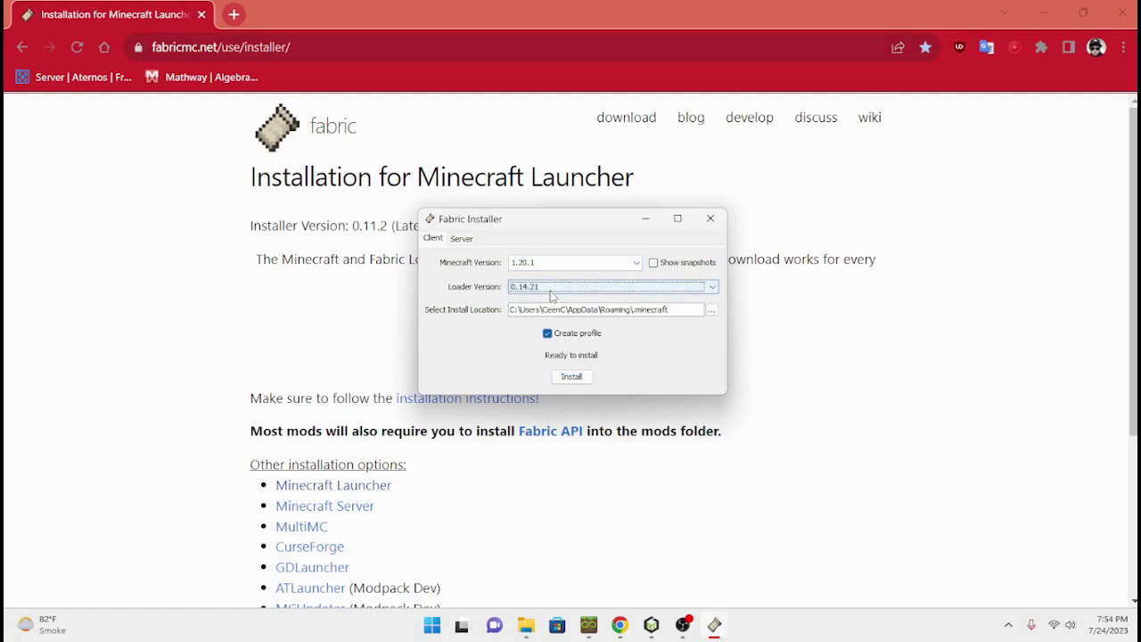
click(551, 291)
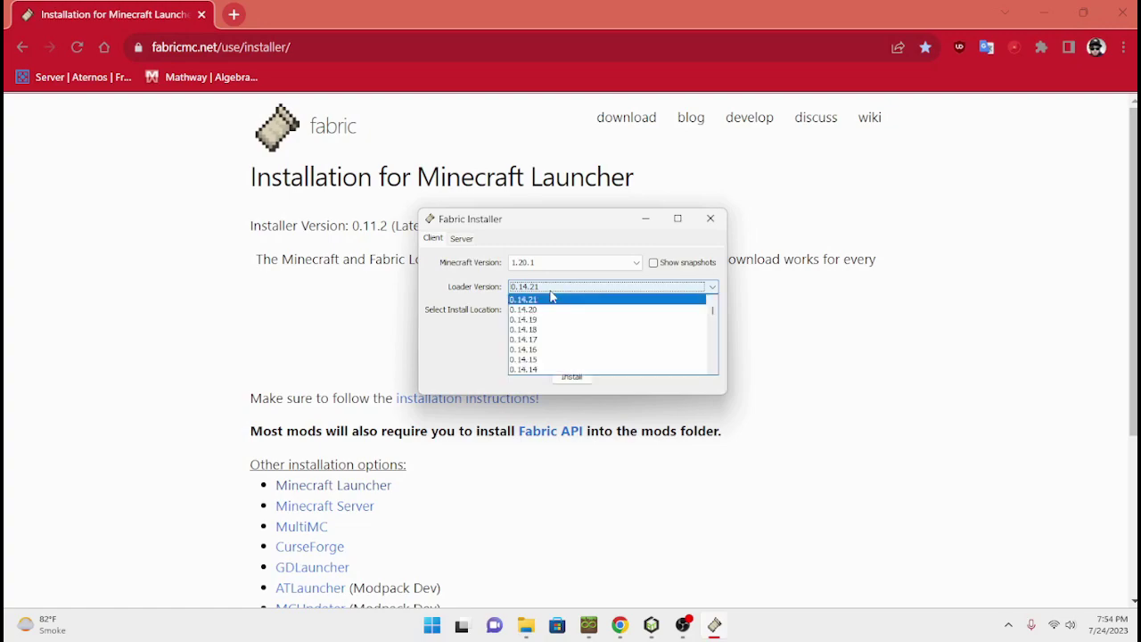
click(551, 301)
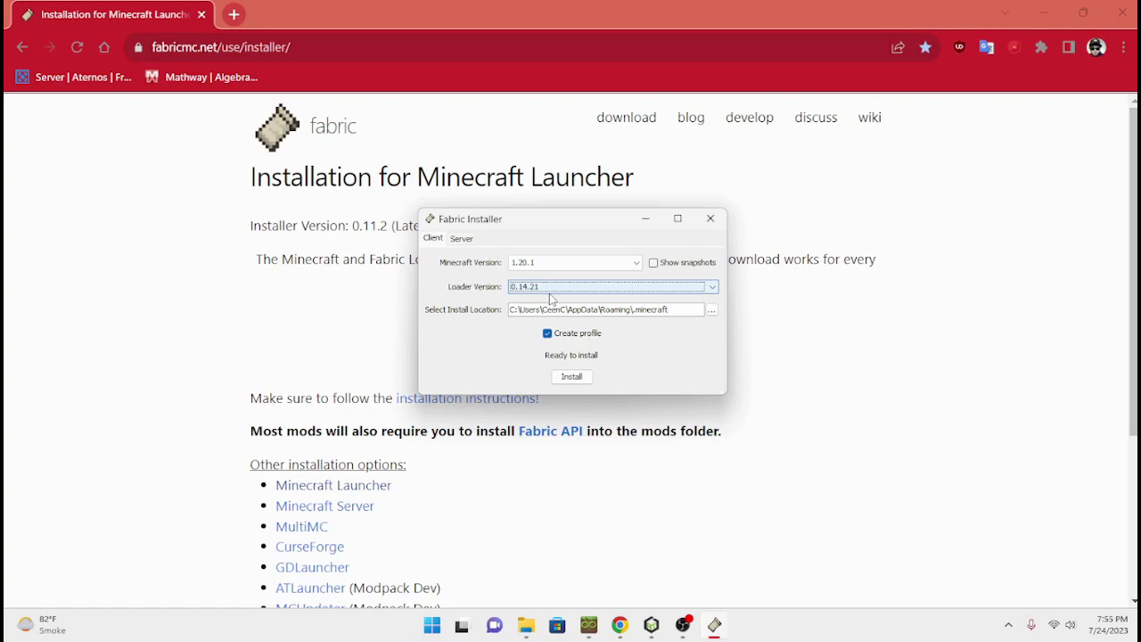
click(557, 290)
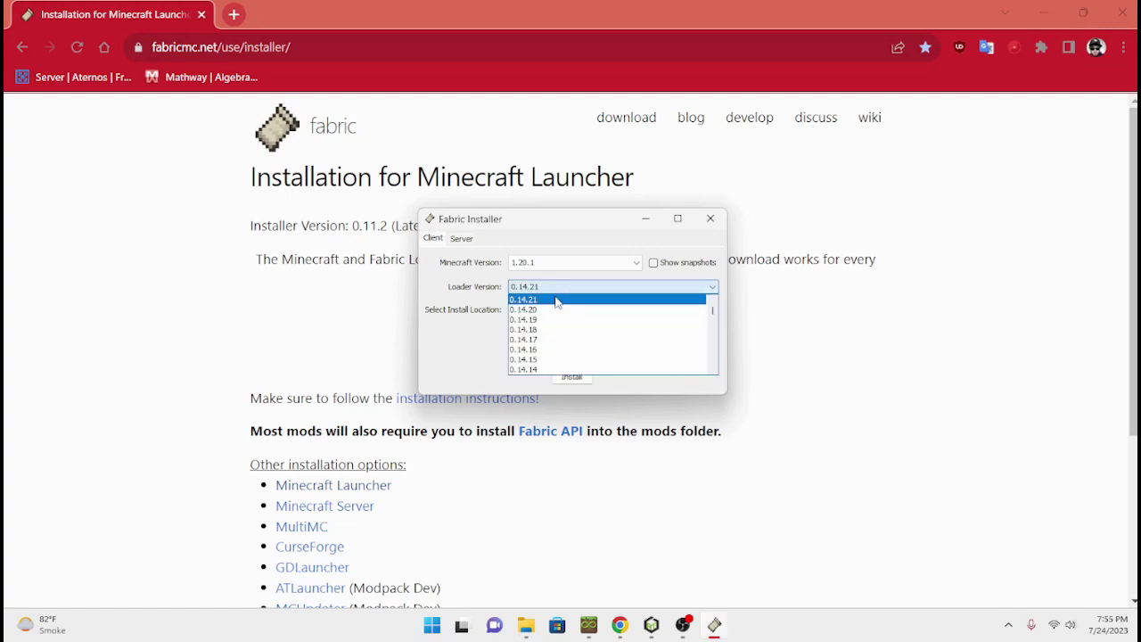
click(556, 300)
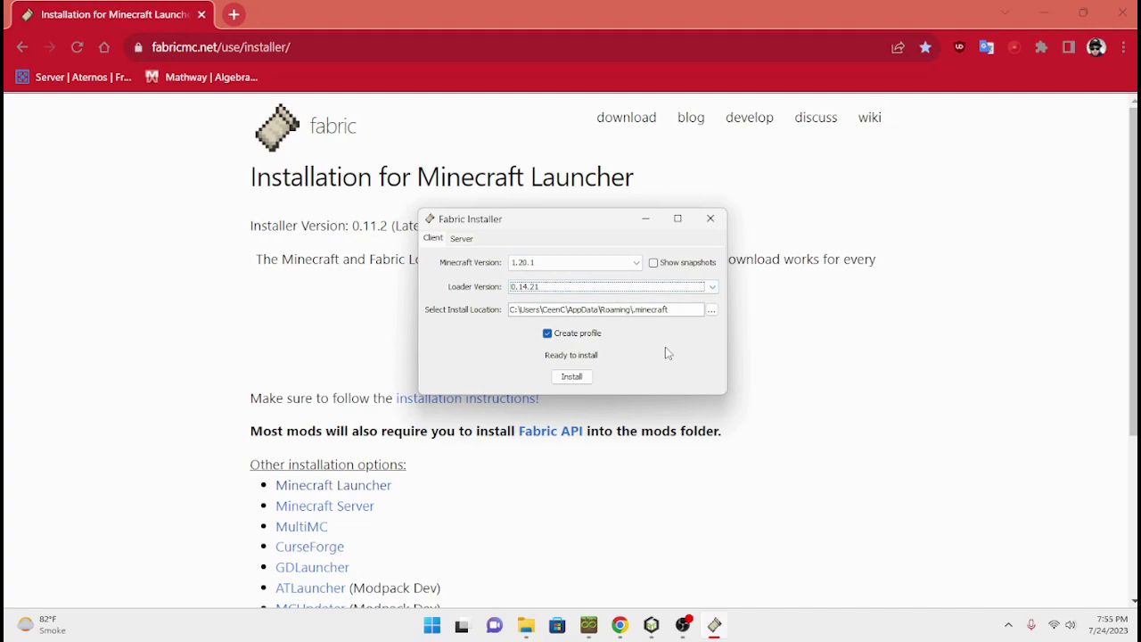
click(571, 377)
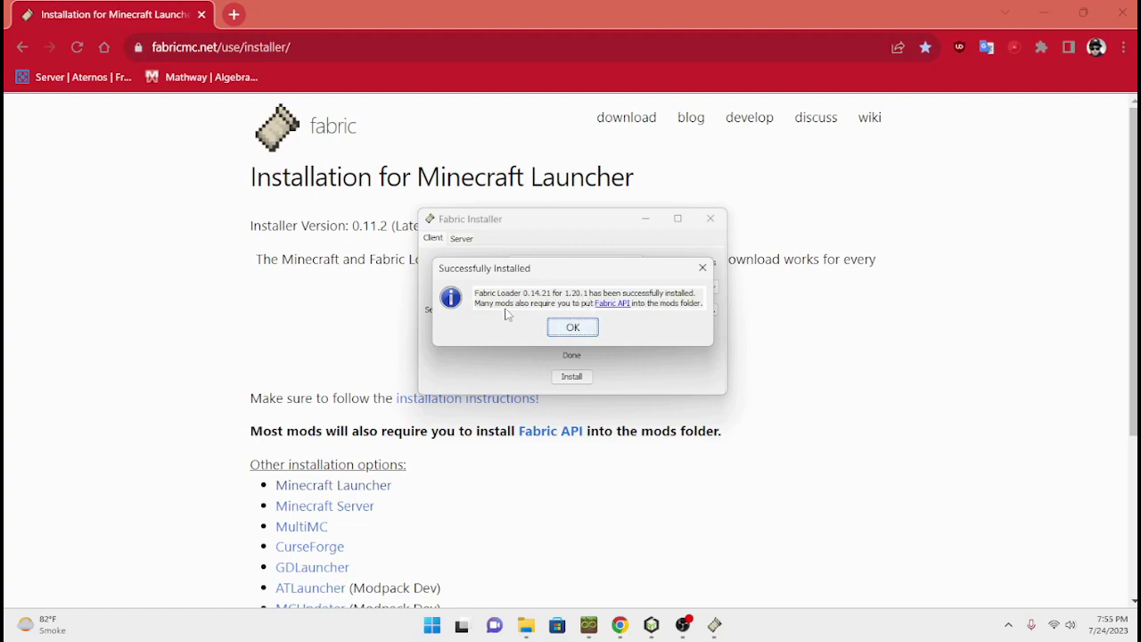
- Follow the Fabric API link in the installer's success message to CurseForge
click(614, 305)
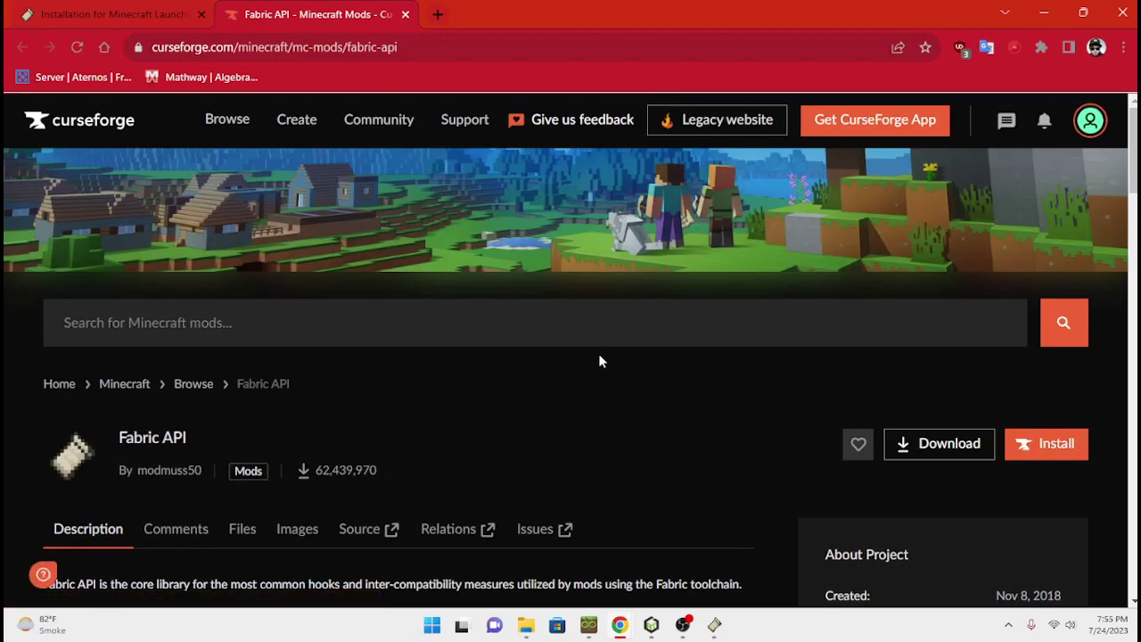
- Download fabric-api-0.85.0+1.20.1.jar from the CurseForge Fabric API page
scroll(598, 360, down, 1)
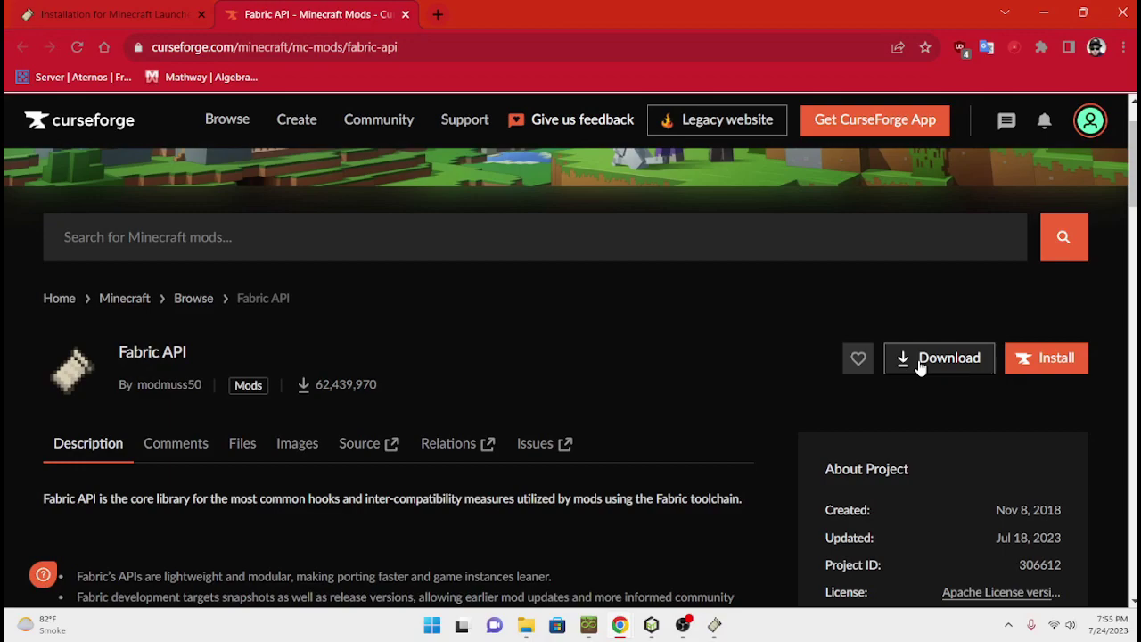
click(921, 362)
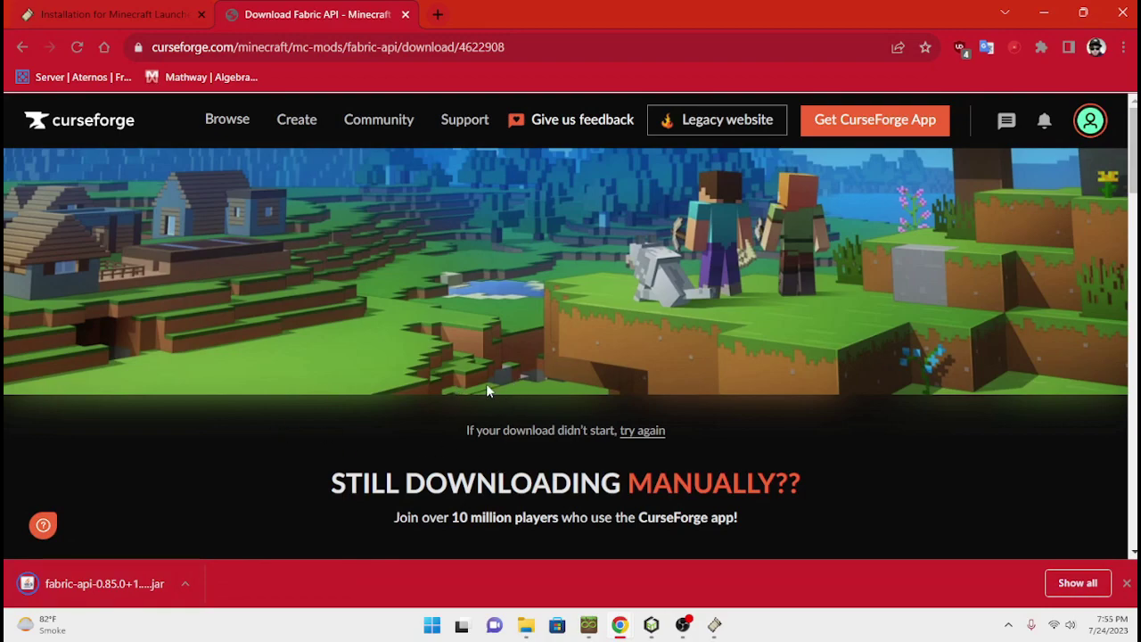
click(183, 586)
- Show the Fabric API jar in the Downloads folder and copy it
click(209, 522)
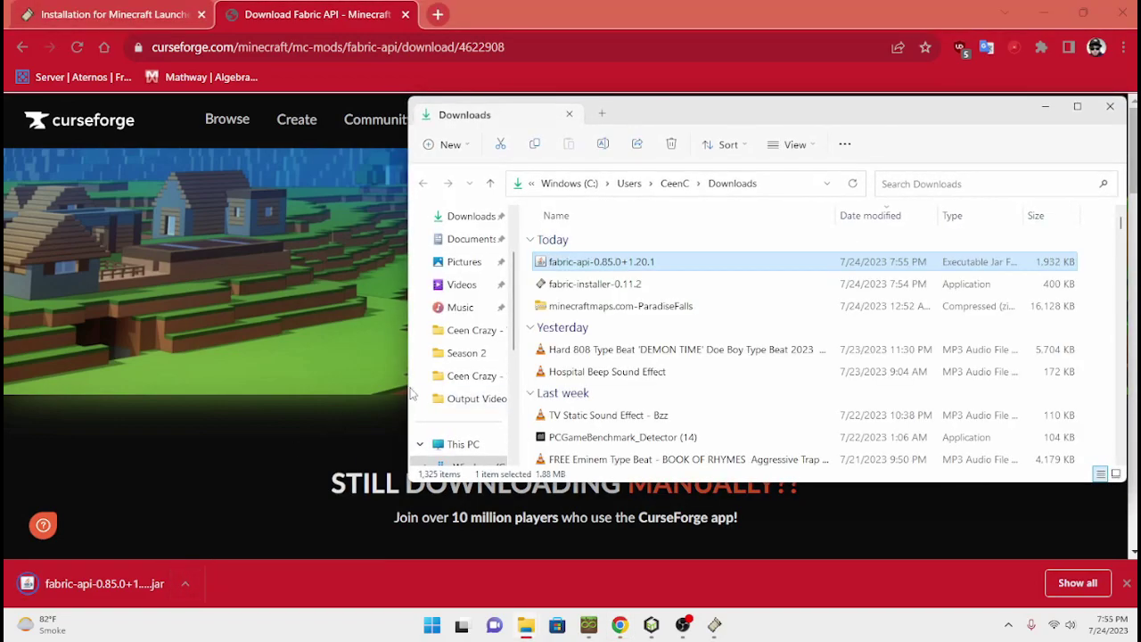
right_click(614, 262)
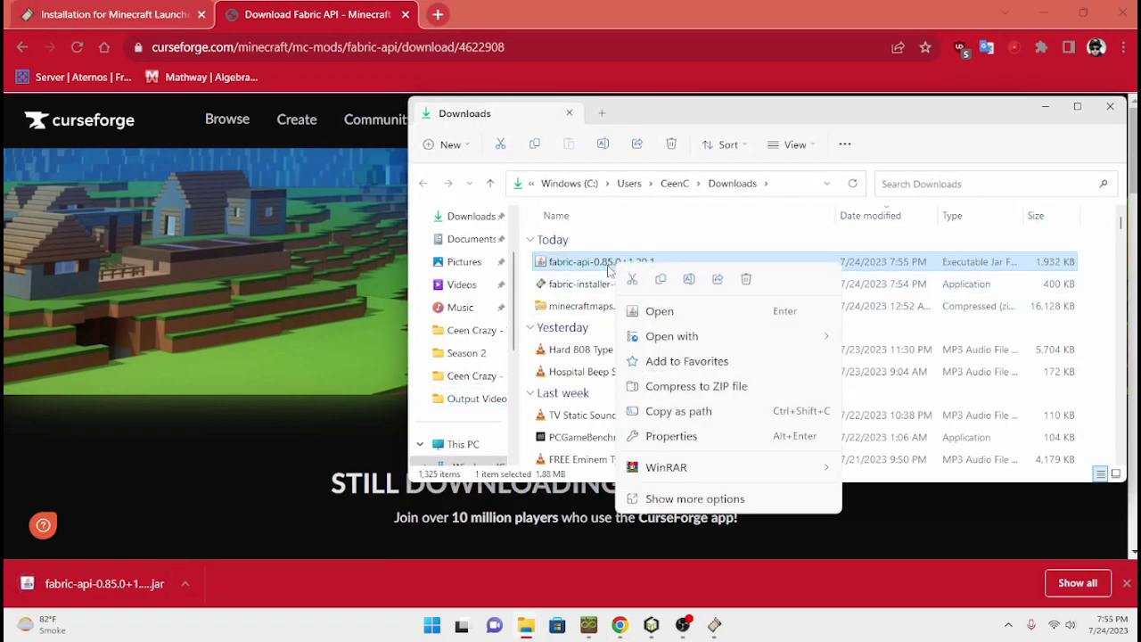
click(658, 280)
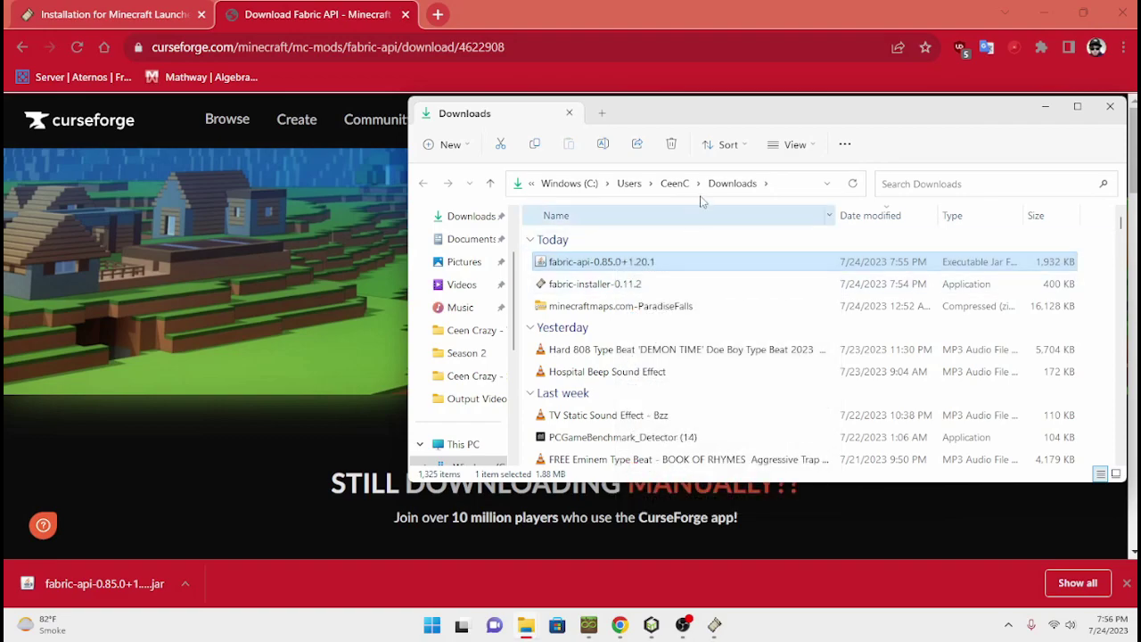
- Go to %appdata% and open the .minecraft folder
click(782, 184)
key(BackSpace)
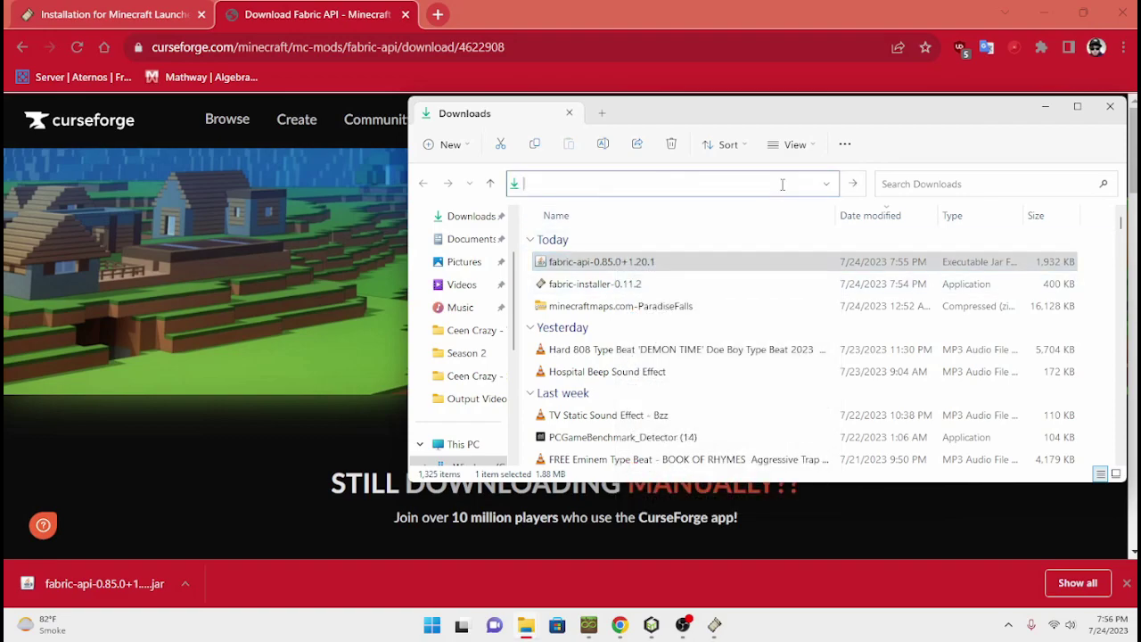
text(%)
text(appa)
text(ata)
text(%)
key(Return)
click(644, 307)
double_click(644, 308)
scroll(644, 308, down, 3)
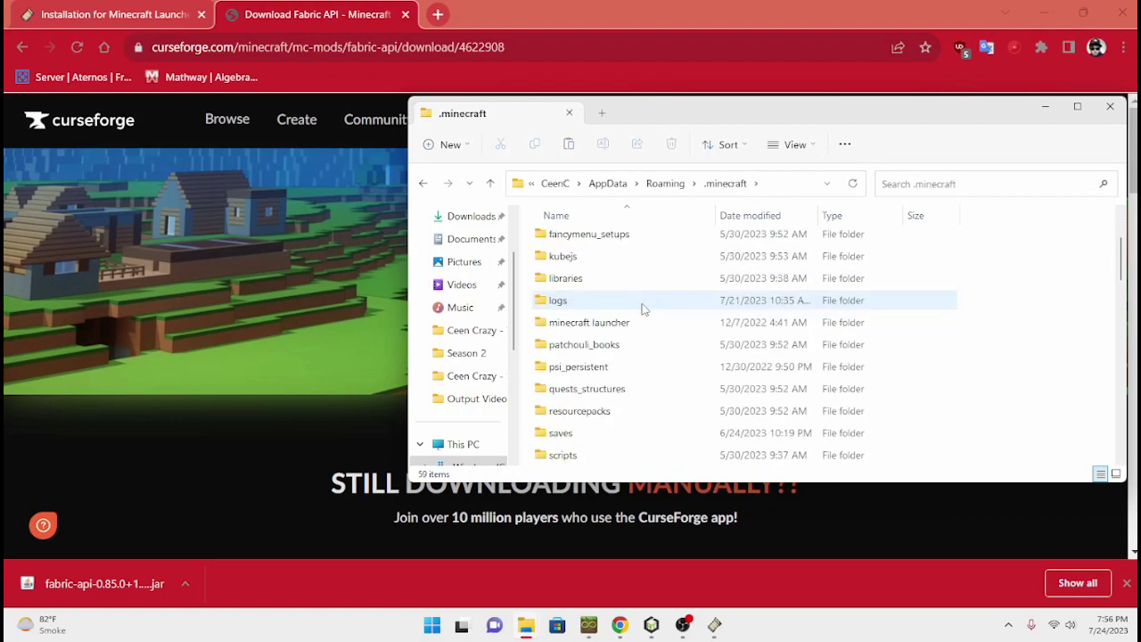
scroll(624, 357, down, 2)
scroll(600, 393, up, 5)
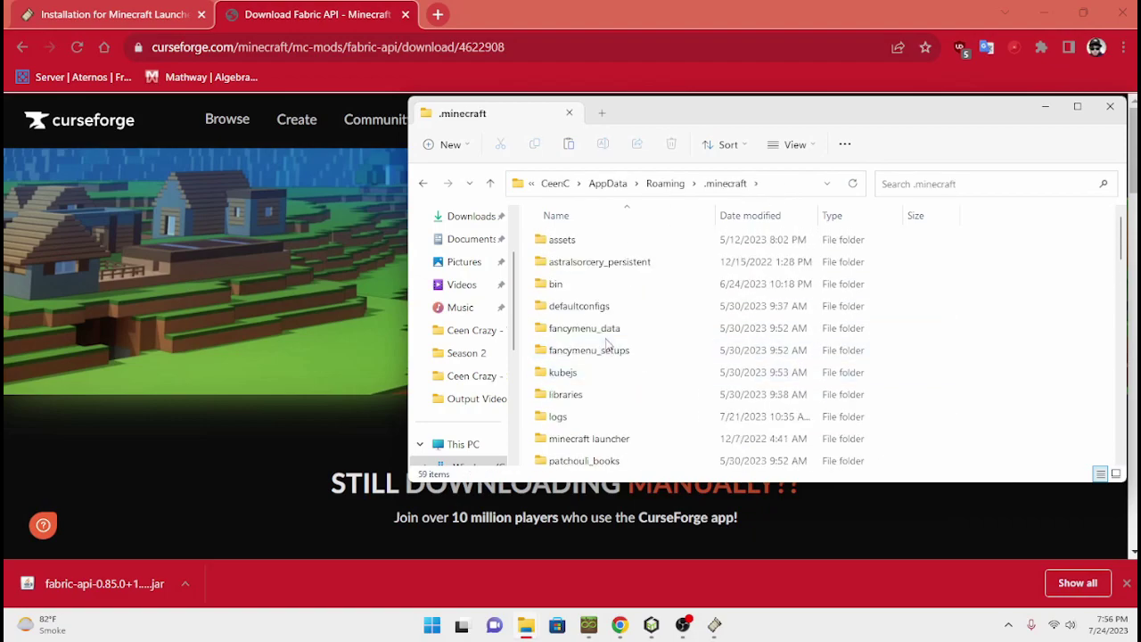
scroll(599, 398, down, 1)
- Return to the .minecraft folder listing after peeking into the launcher folder
scroll(613, 357, down, 1)
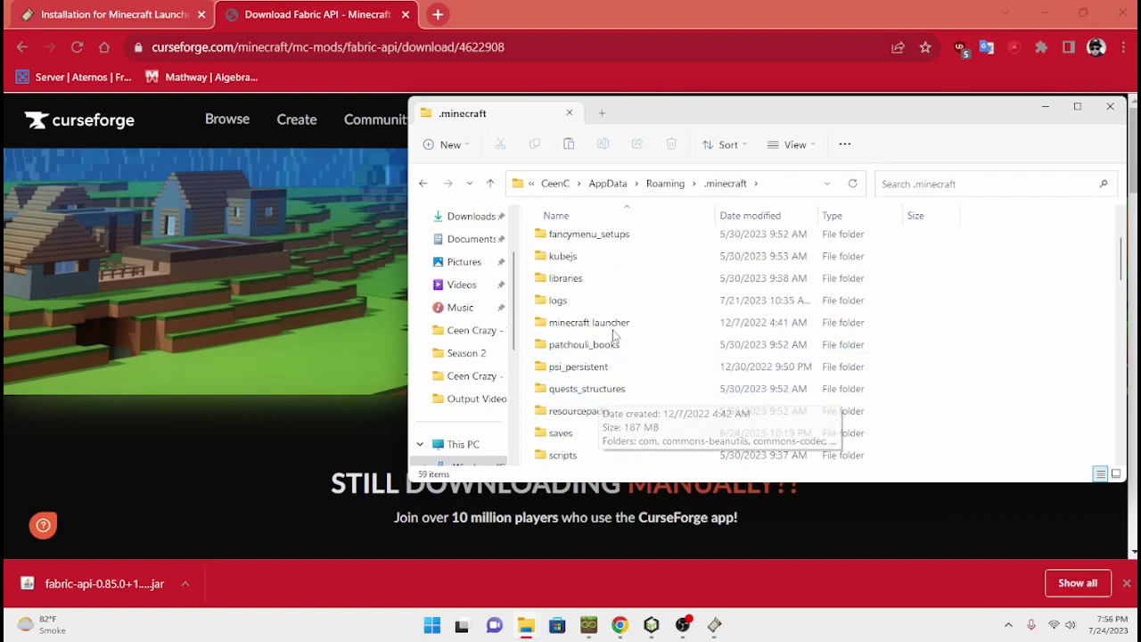
double_click(612, 329)
click(637, 183)
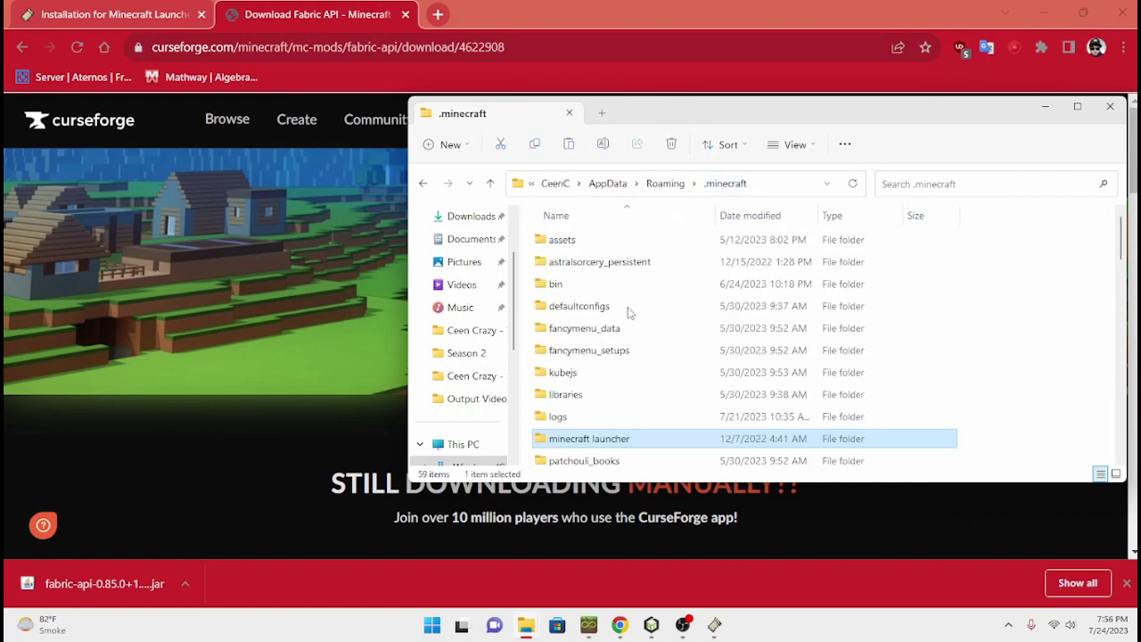
scroll(630, 348, down, 4)
scroll(629, 348, up, 4)
scroll(630, 347, up, 2)
click(996, 300)
- Create a new folder named 'mods' in .minecraft
right_click(996, 300)
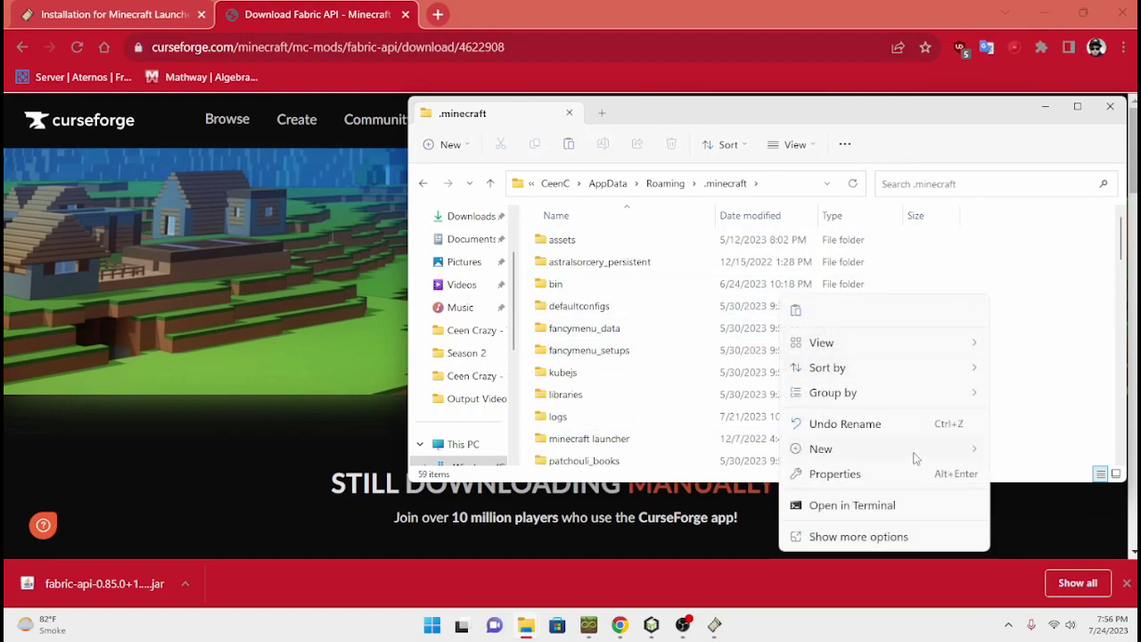
mouse_move(914, 458)
click(678, 190)
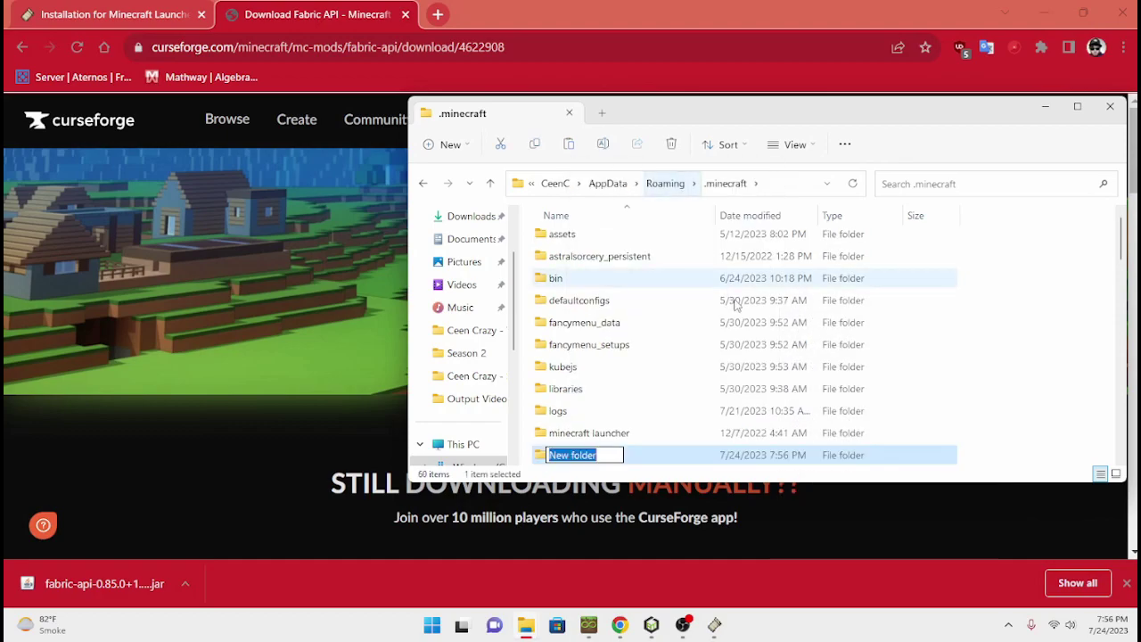
text(modf)
key(BackSpace)
text(s)
key(Return)
key(Return)
- Paste the Fabric API jar into mods and close File Explorer
right_click(738, 315)
click(749, 321)
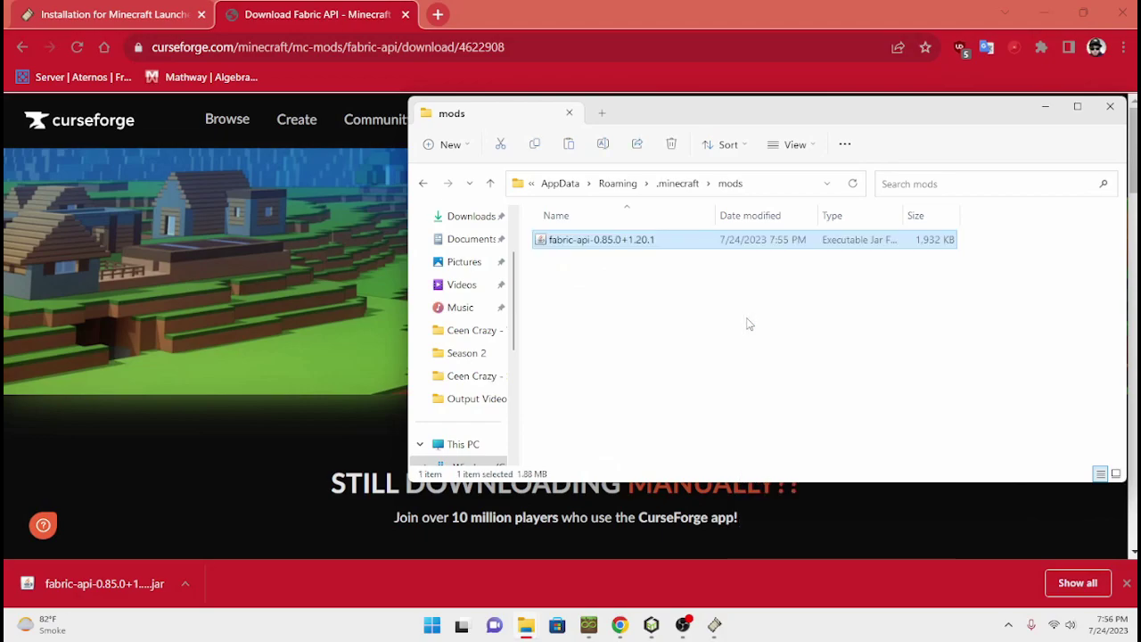
click(749, 324)
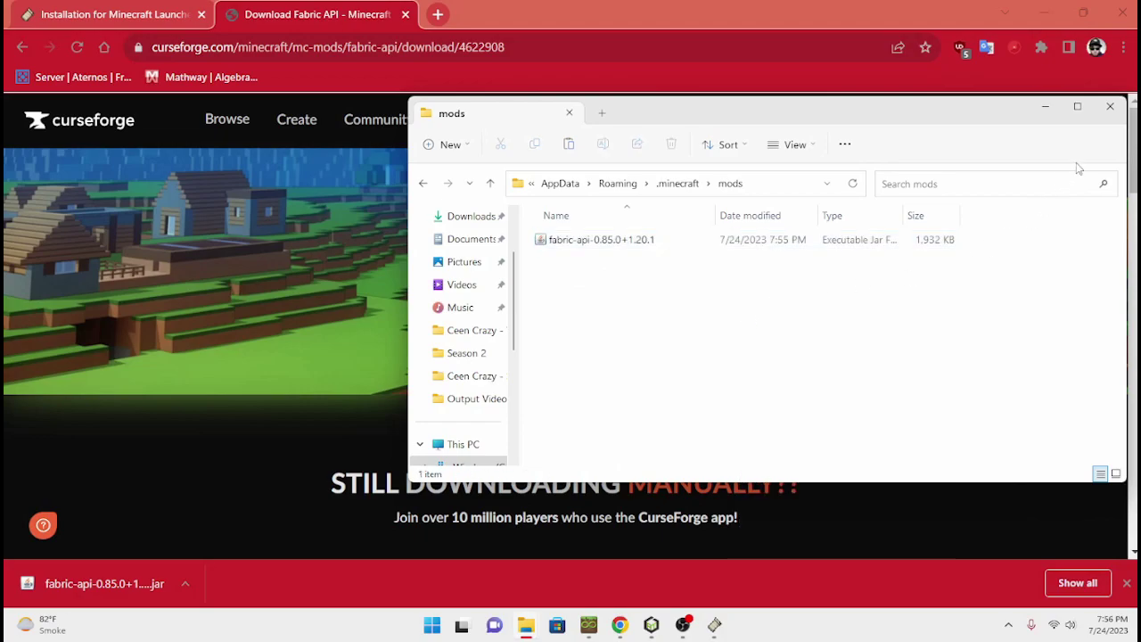
click(1109, 107)
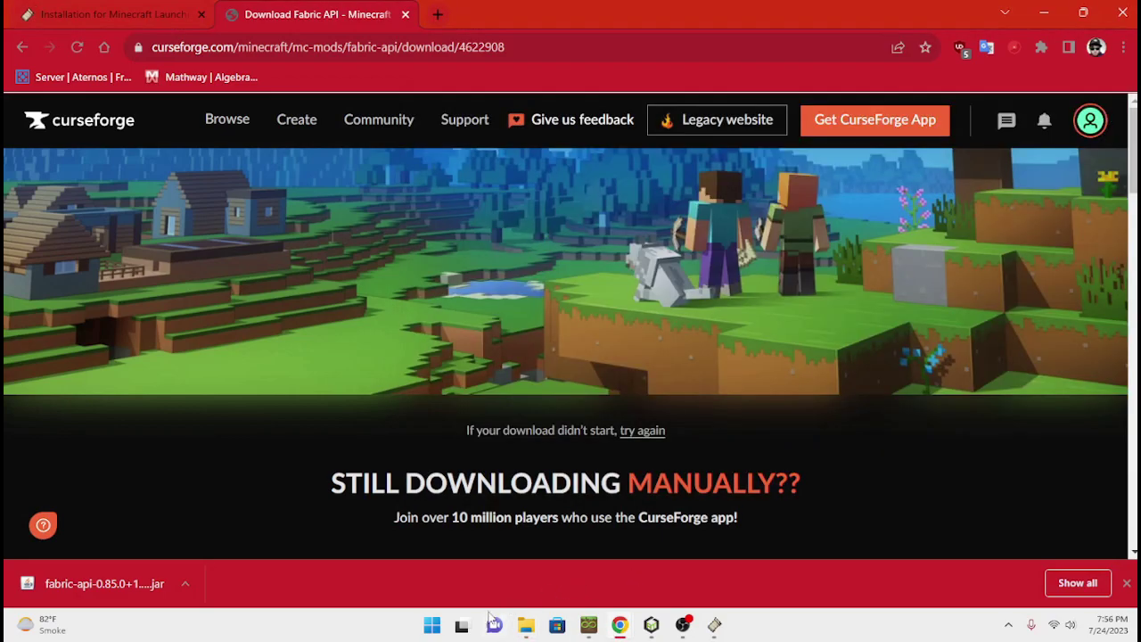
- Dismiss the Fabric Installer's Successfully Installed message and close the installer
click(526, 624)
click(715, 624)
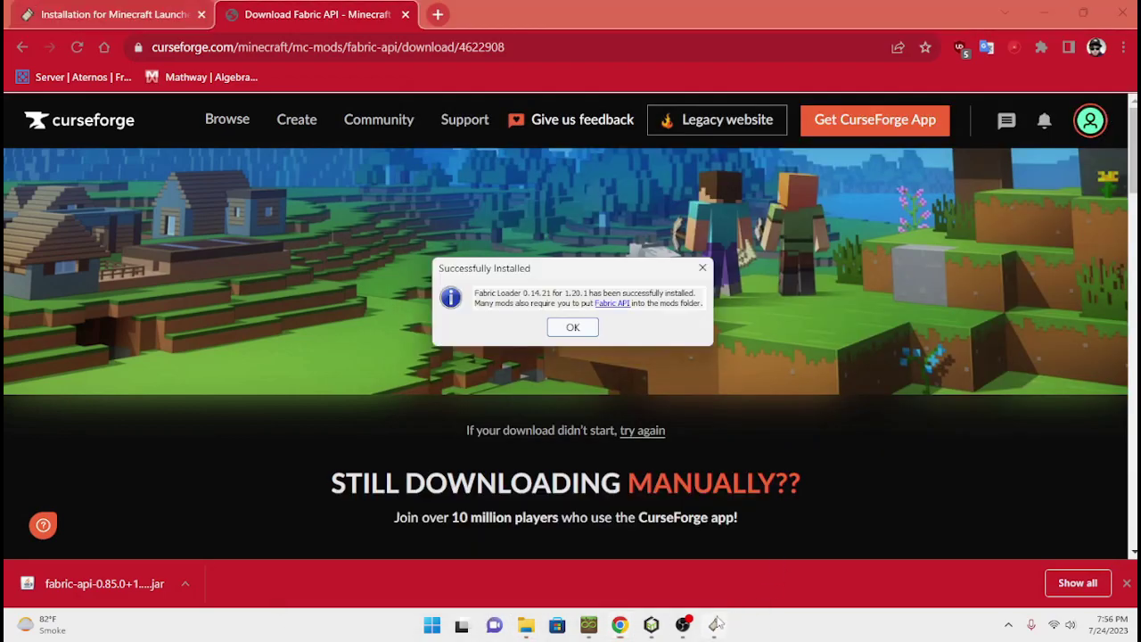
click(574, 327)
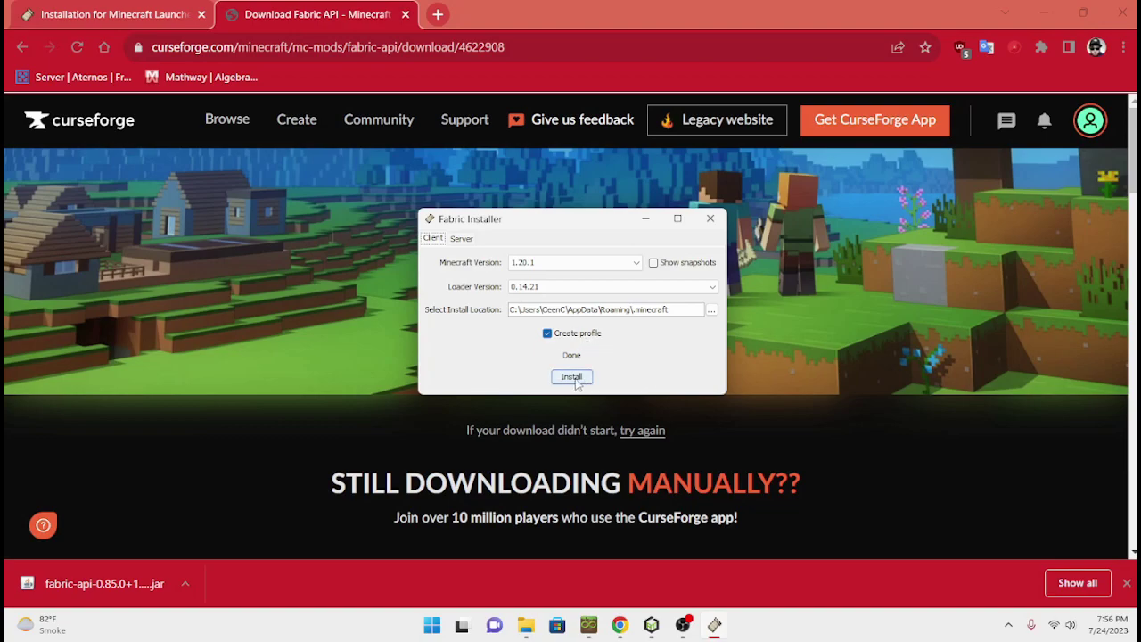
click(711, 219)
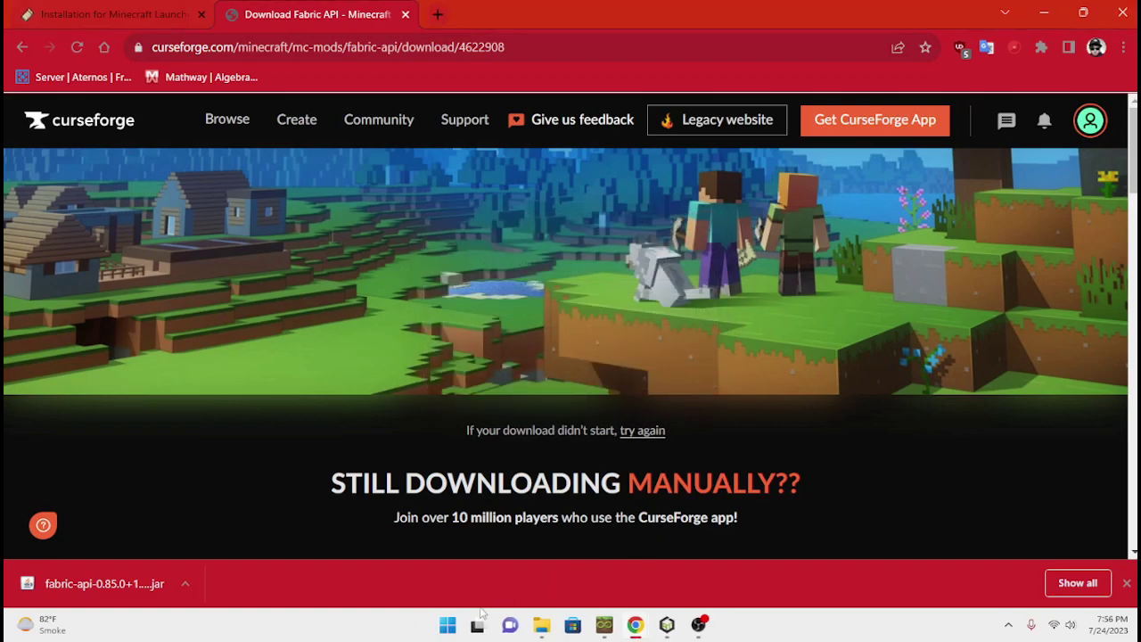
click(448, 624)
- Start Minecraft Launcher from the Start menu and close the Fabric API browser tab
scroll(624, 281, down, 1)
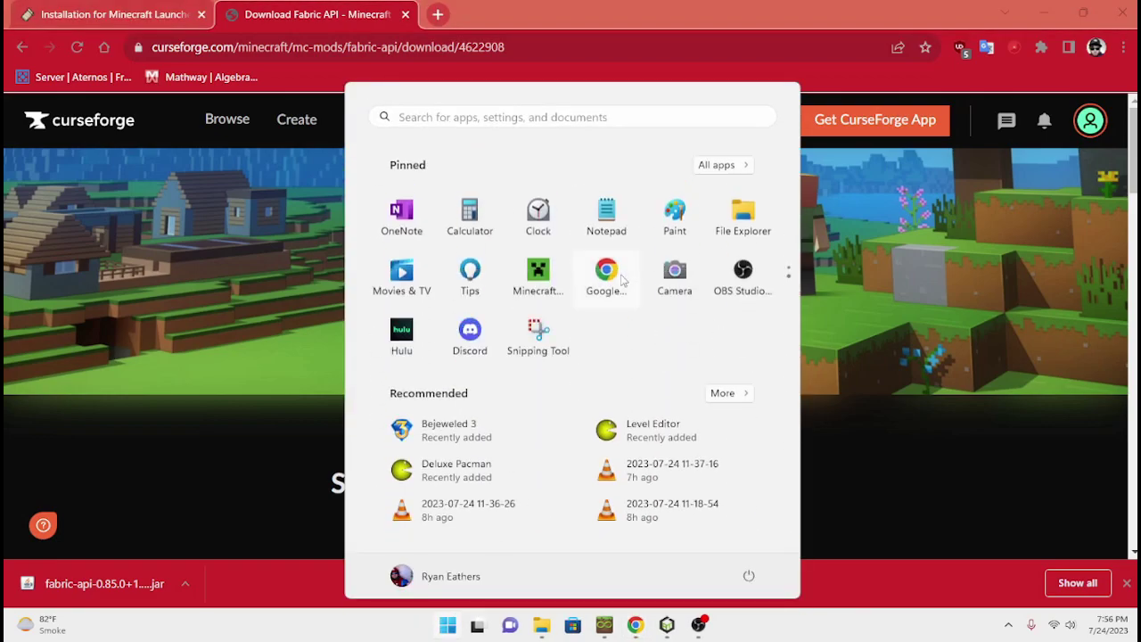
click(538, 268)
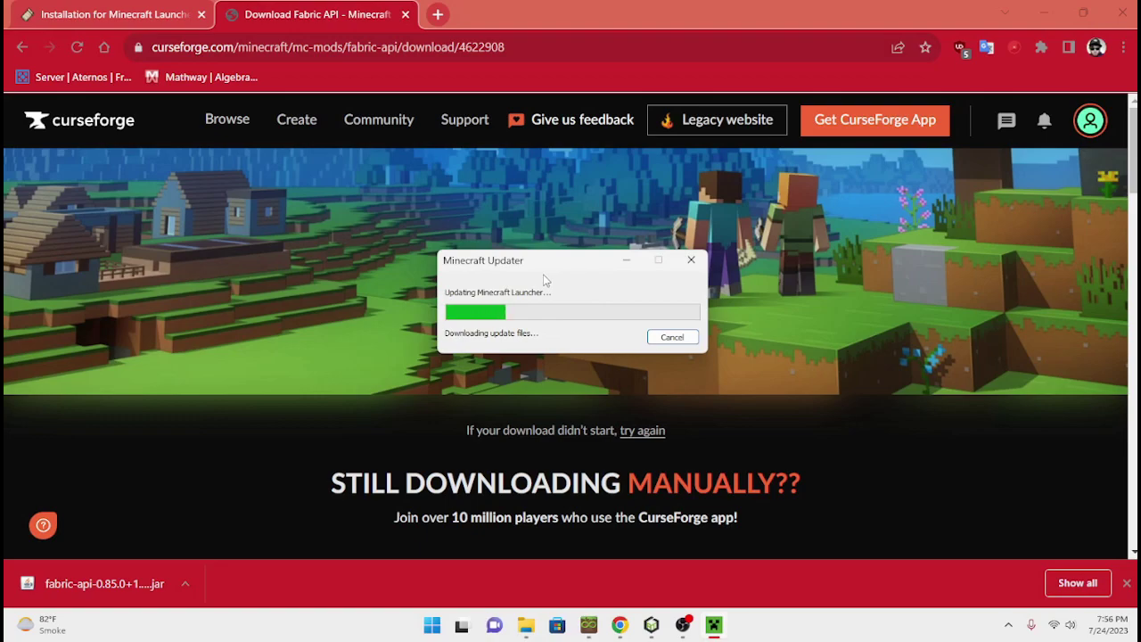
click(405, 15)
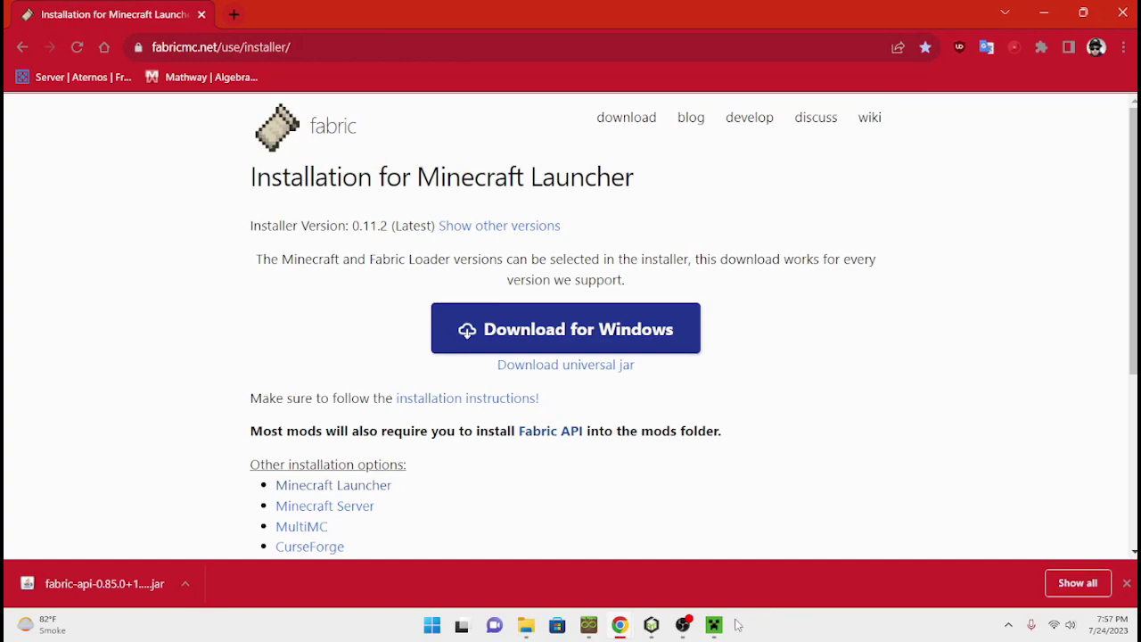
click(714, 625)
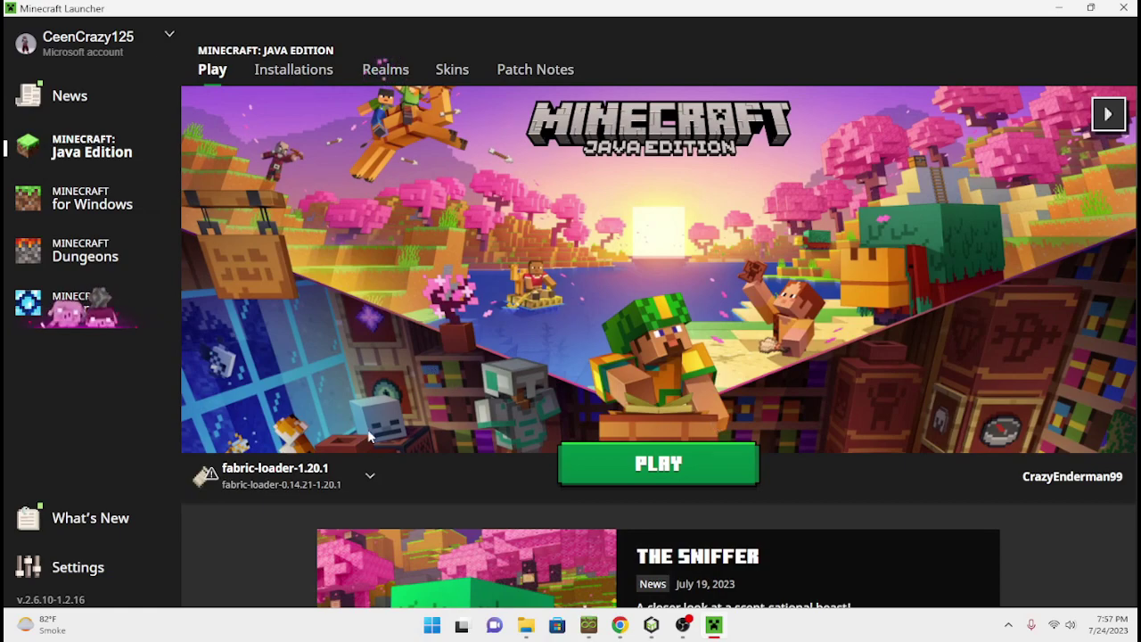
- Keep fabric-loader-1.20.1 selected and open its Edit installation screen
click(277, 476)
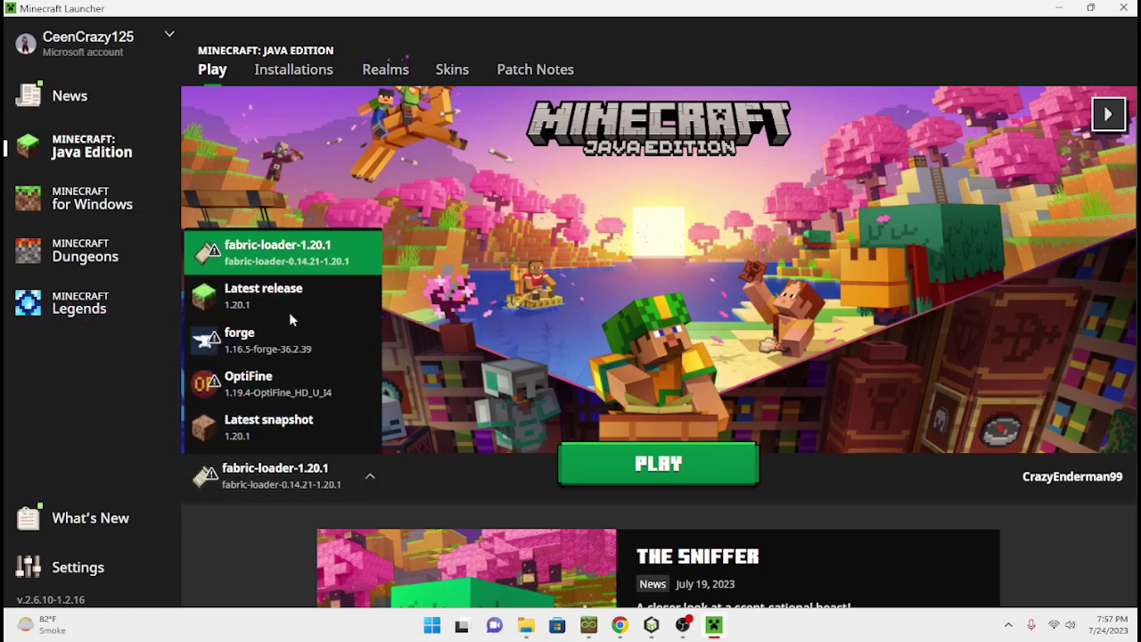
click(302, 260)
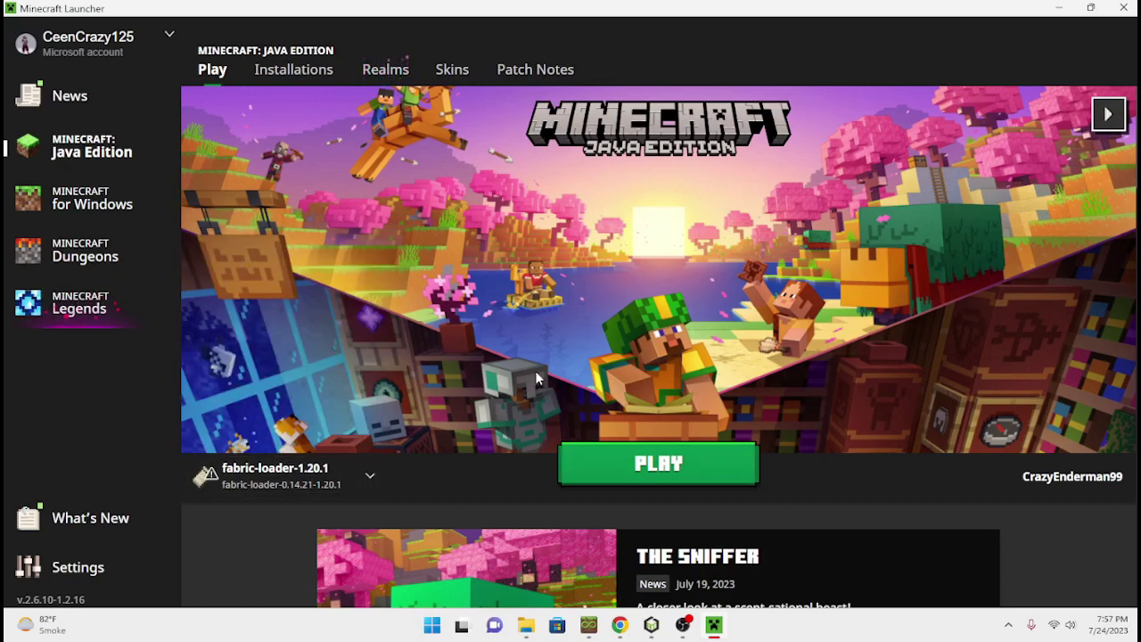
click(297, 75)
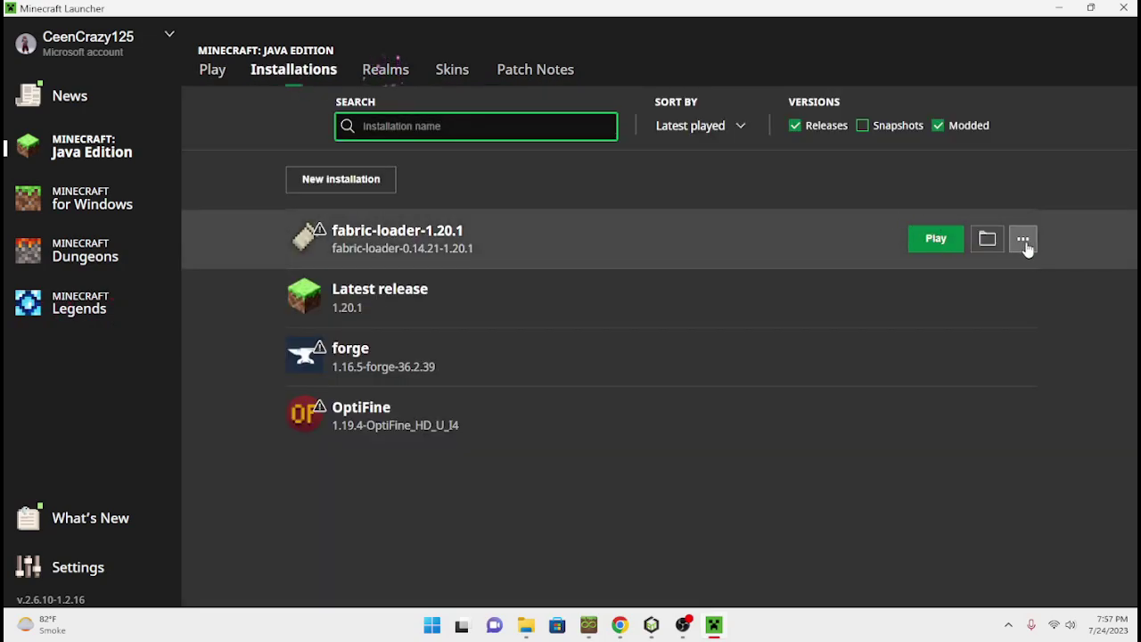
click(1023, 239)
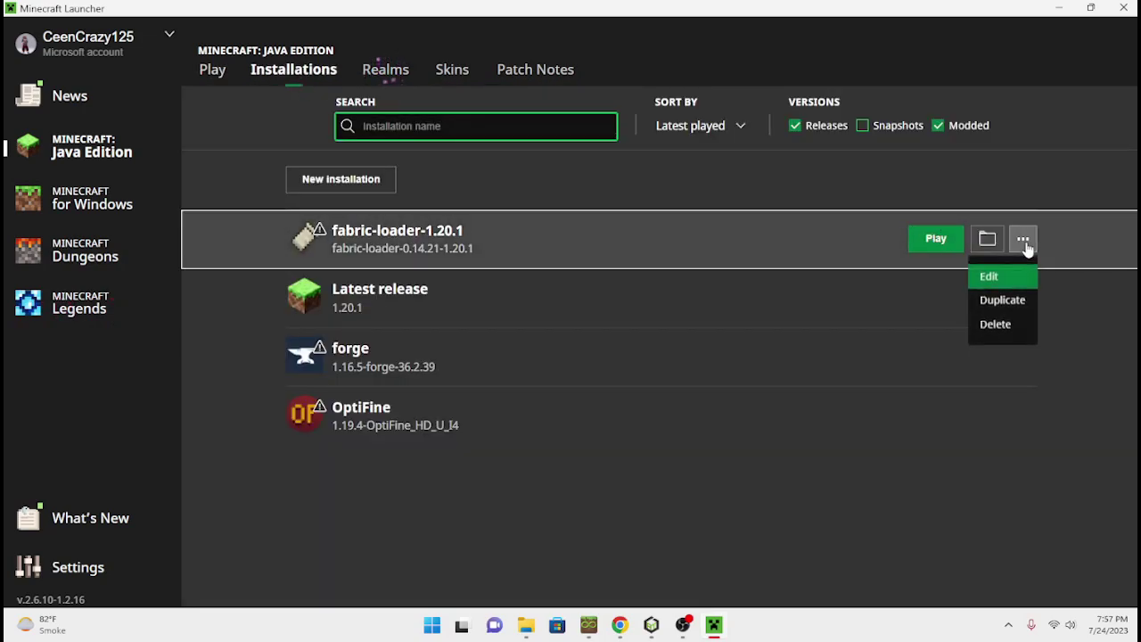
click(990, 277)
- Raise the JVM memory argument from -Xmx2G to -Xmx8G and save the installation
click(719, 469)
scroll(767, 453, down, 1)
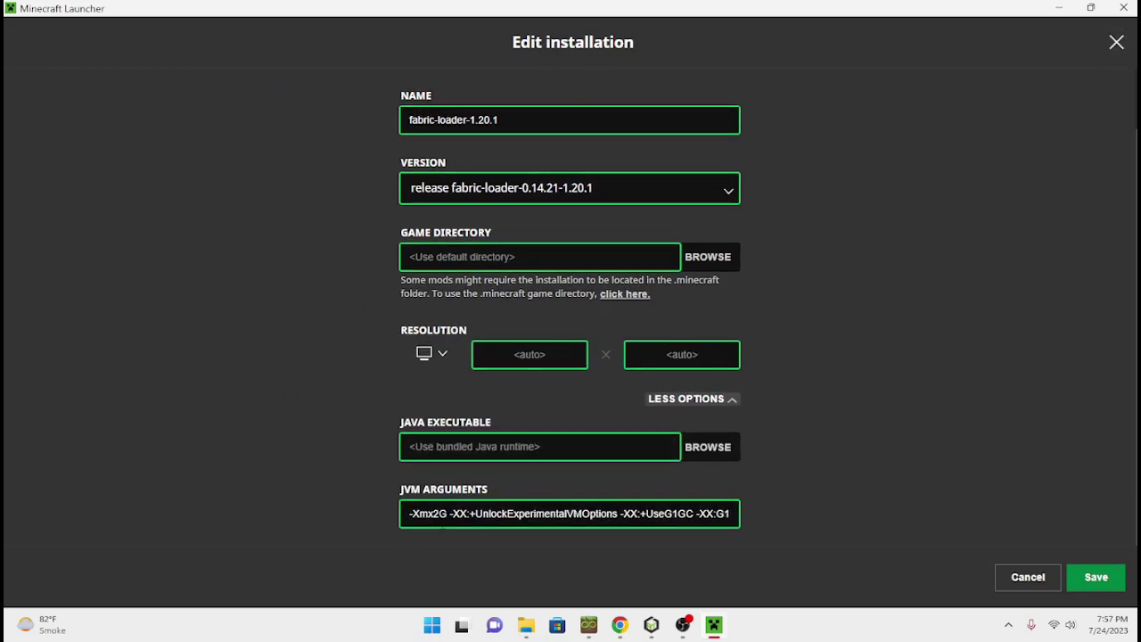
click(439, 514)
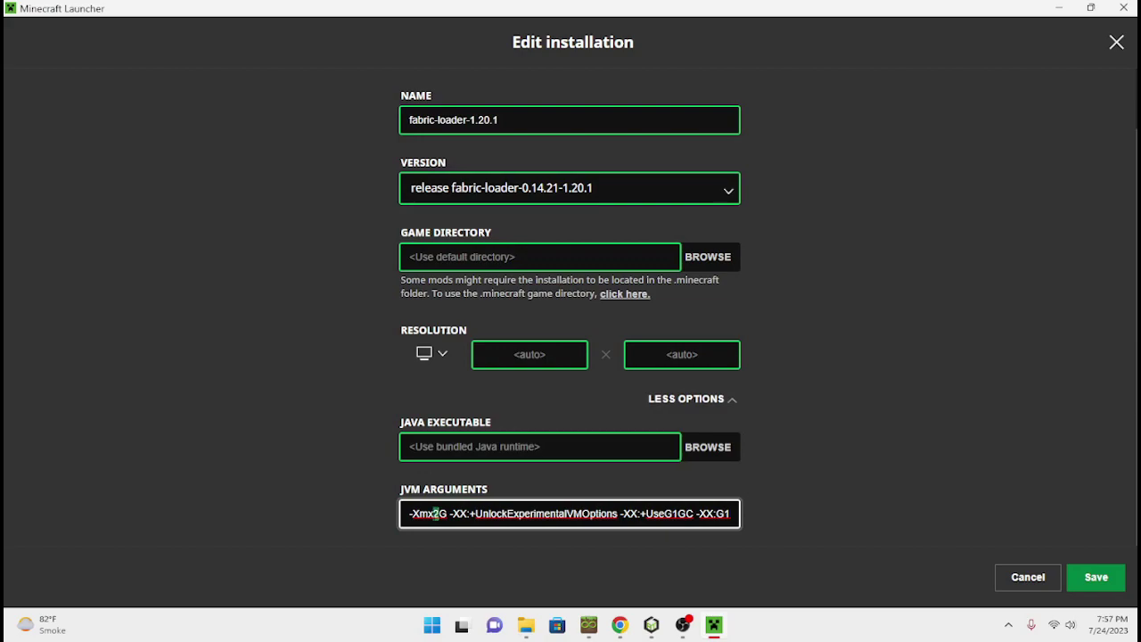
key(BackSpace)
text(8)
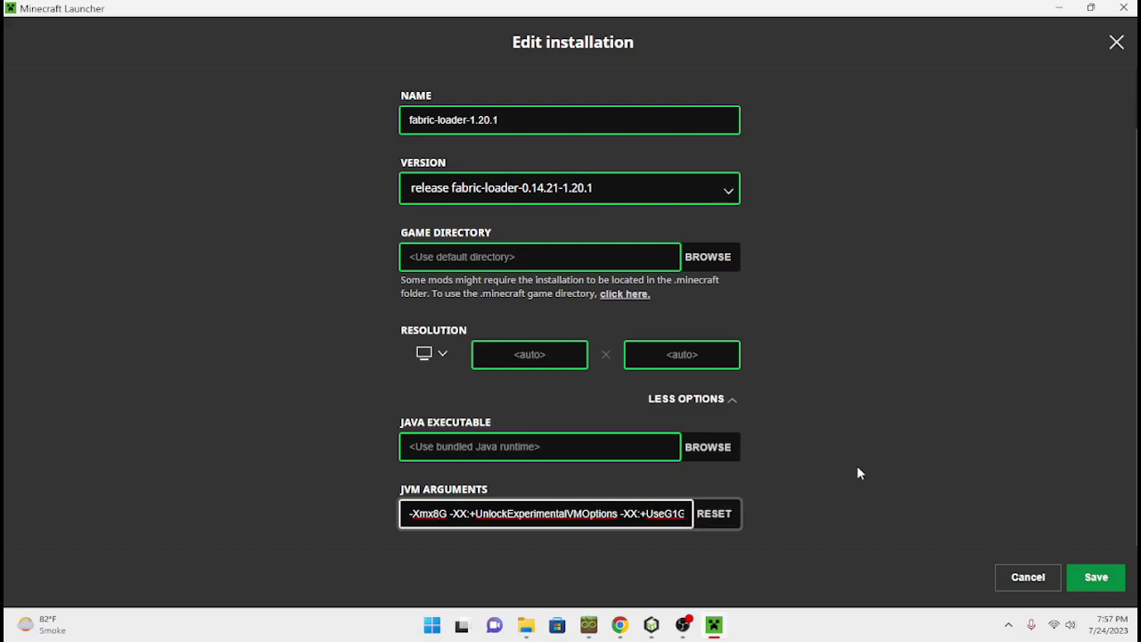
click(1100, 578)
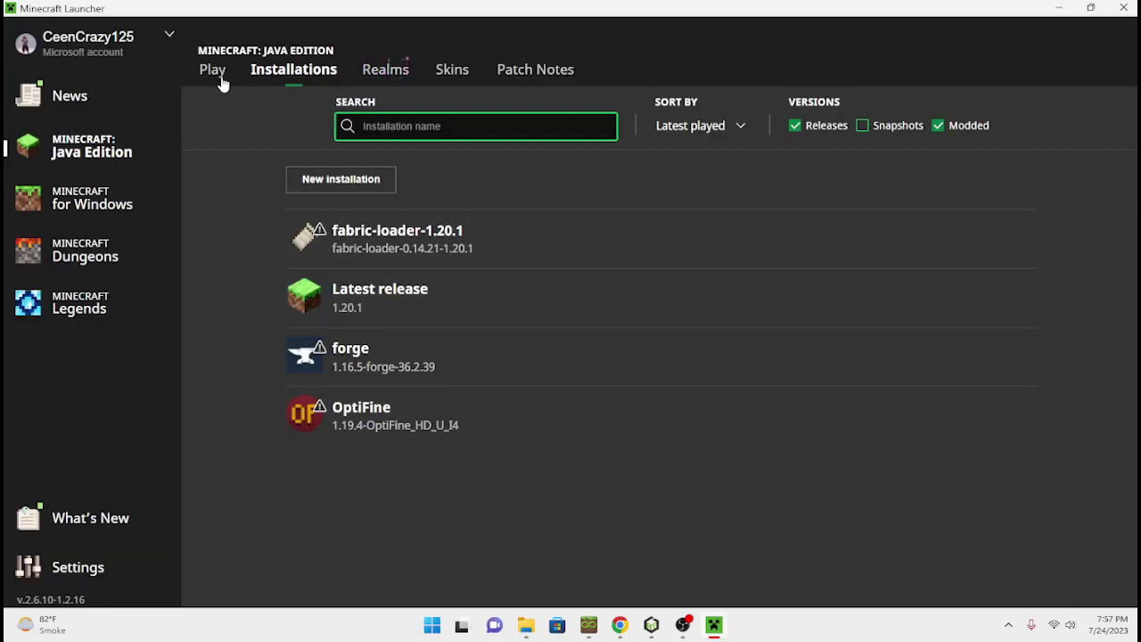
click(214, 73)
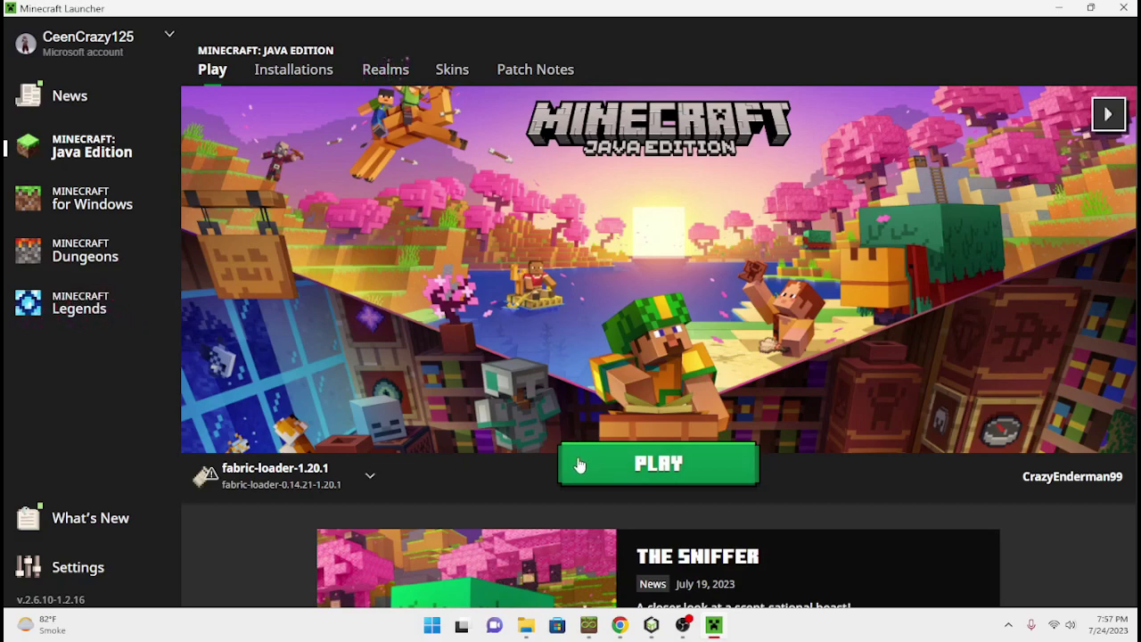
- Launch fabric-loader-1.20.1 and accept the modified-installation warning with don't-warn-again ticked
click(581, 463)
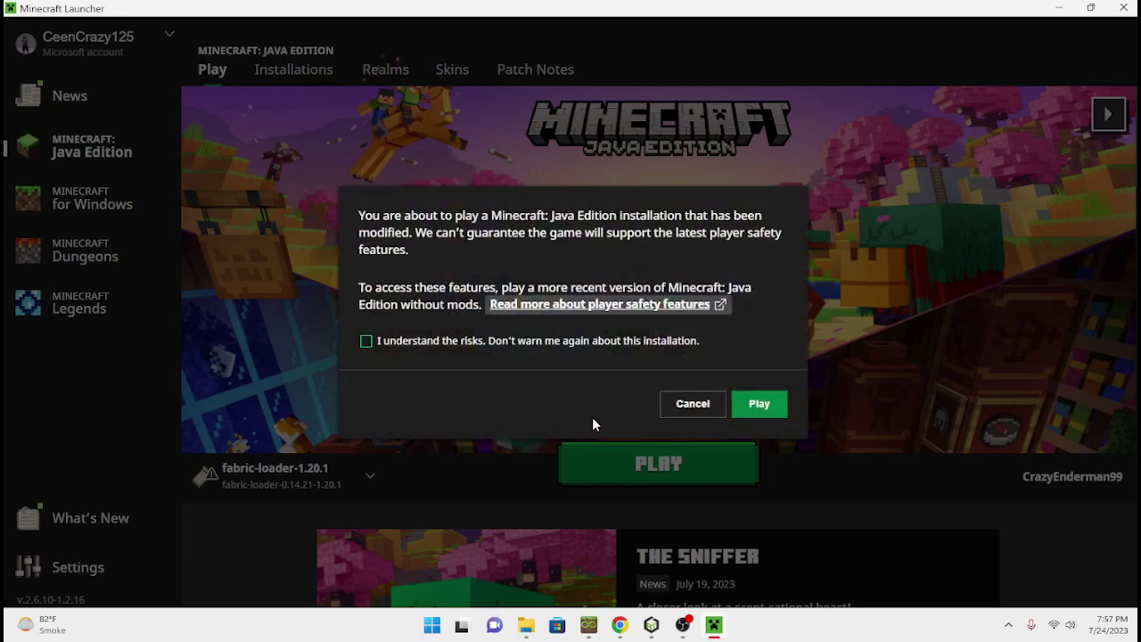
click(526, 343)
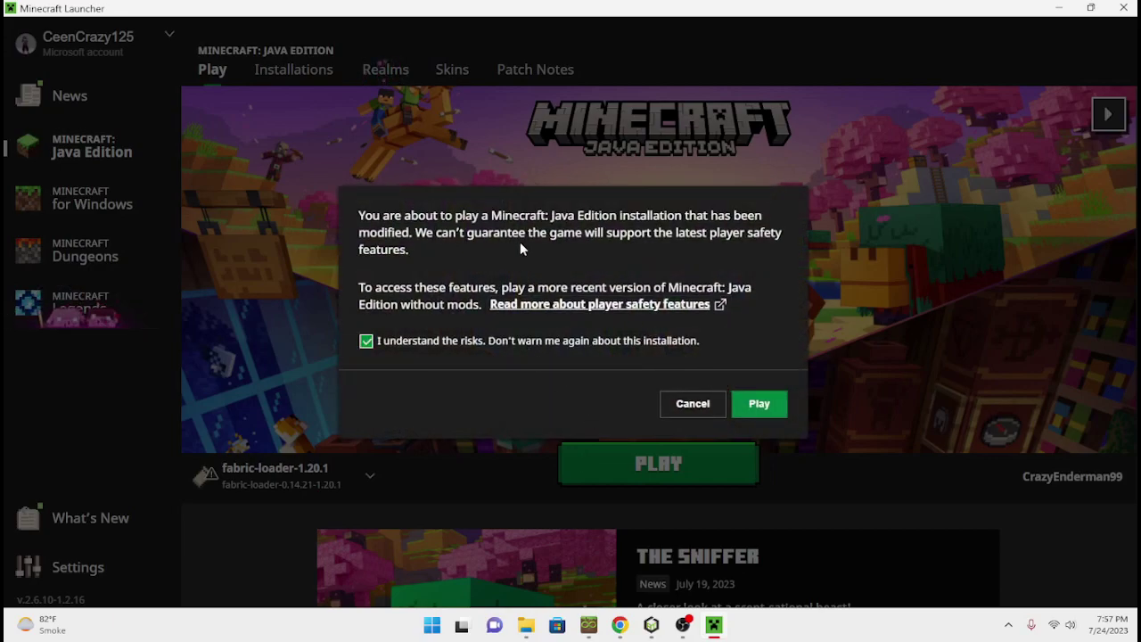
click(748, 403)
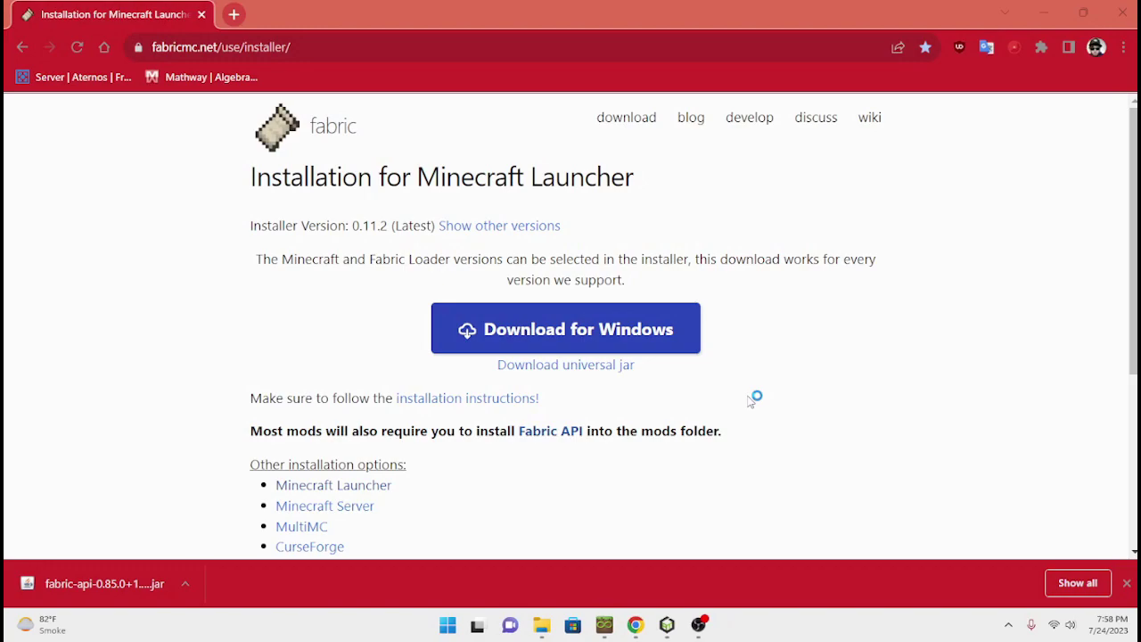
- Minimize Chrome to reveal the Minecraft 1.20.1 Fabric title screen window
click(987, 131)
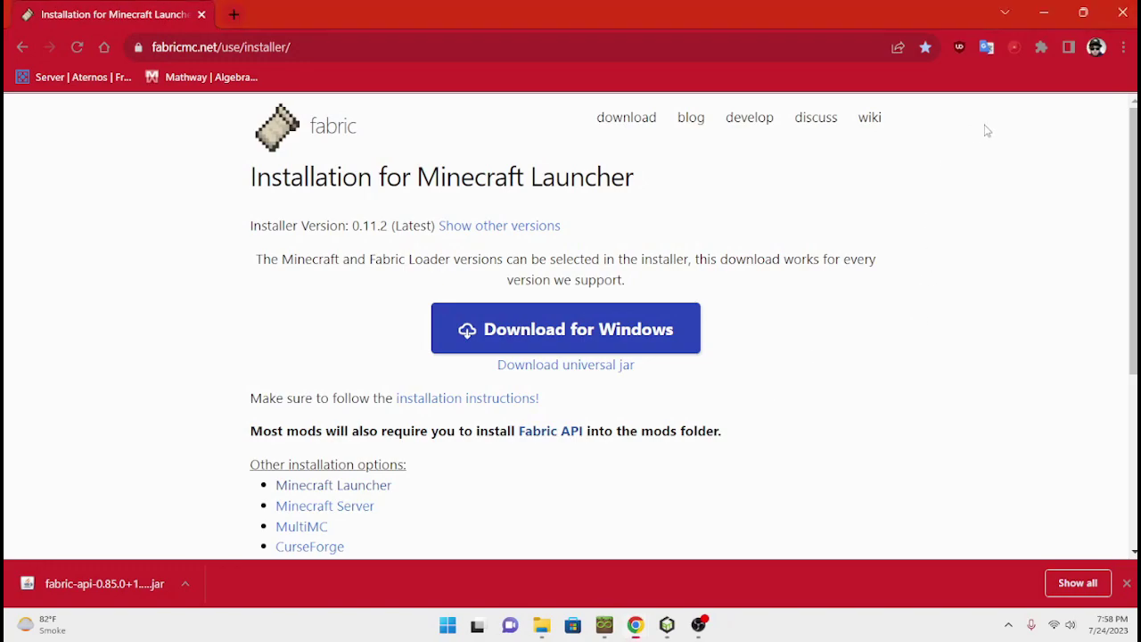
click(1045, 27)
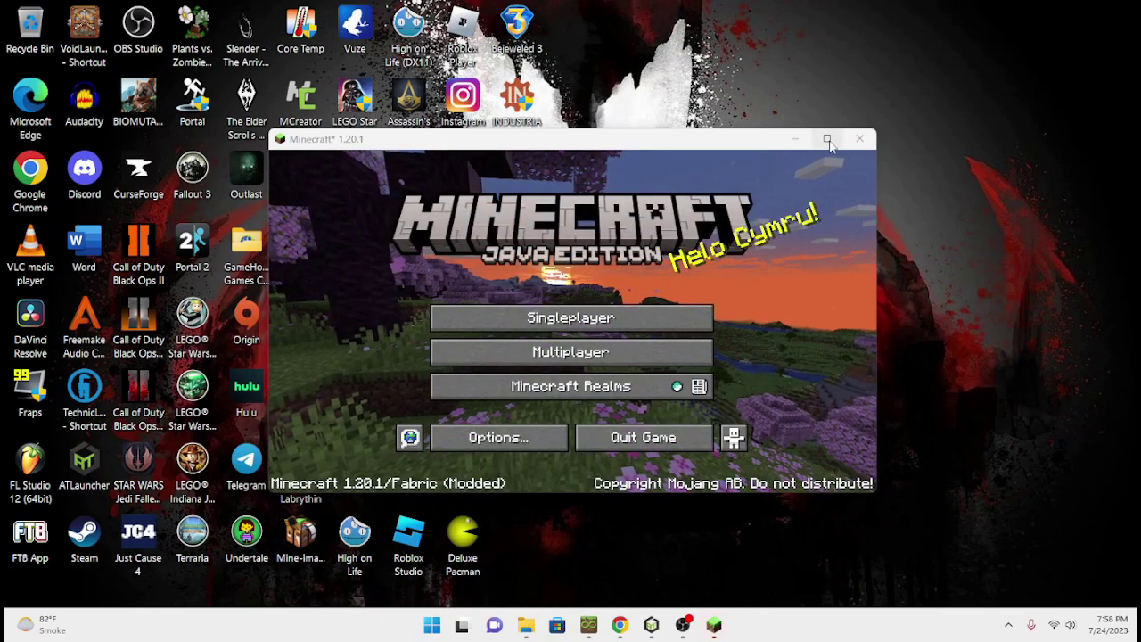
- Maximize Minecraft, check the Singleplayer world list, back out, and quit the game
click(827, 138)
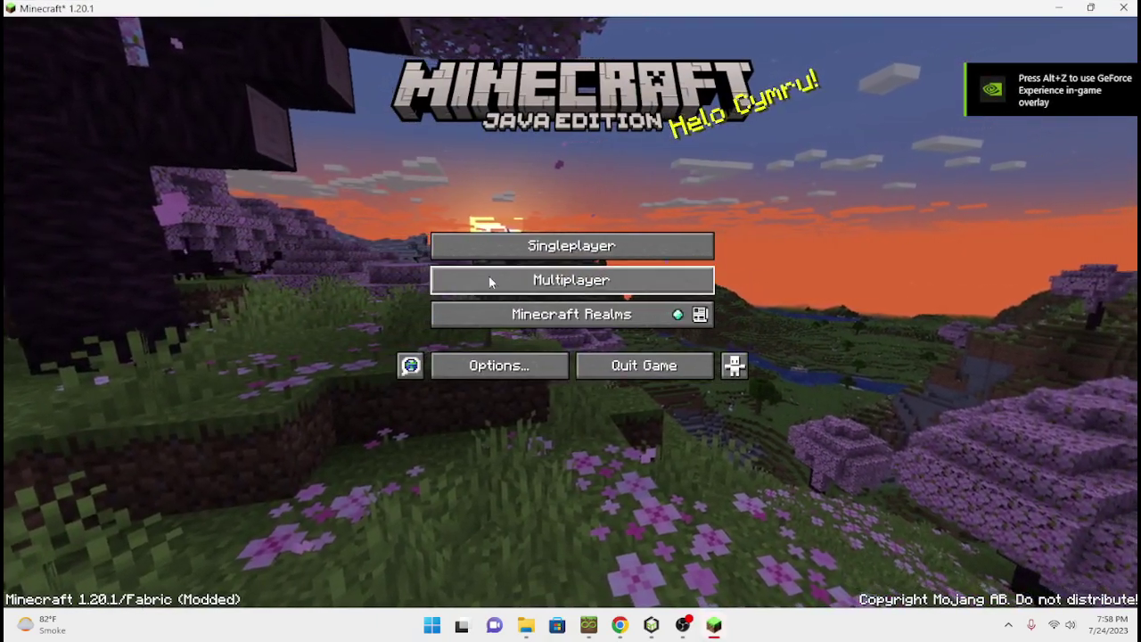
click(513, 257)
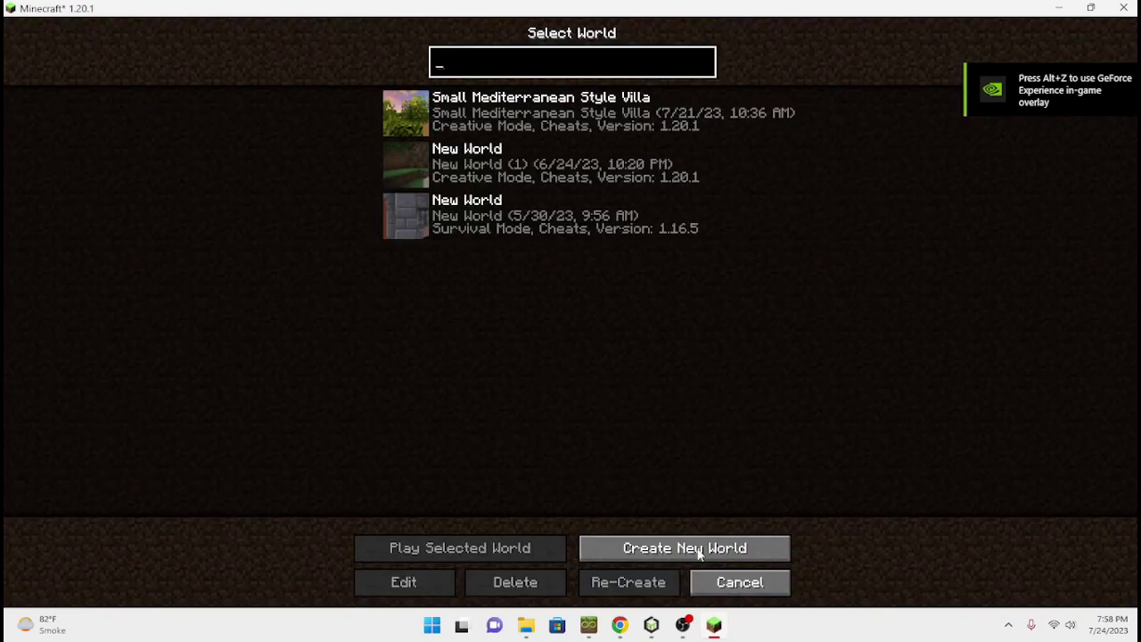
click(740, 583)
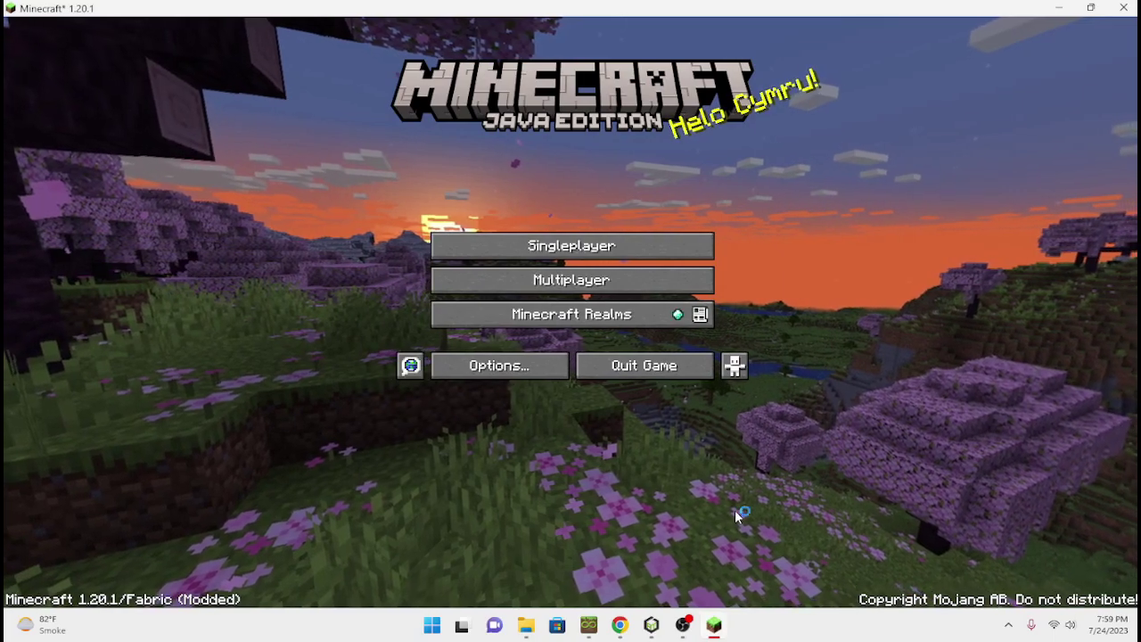
click(637, 365)
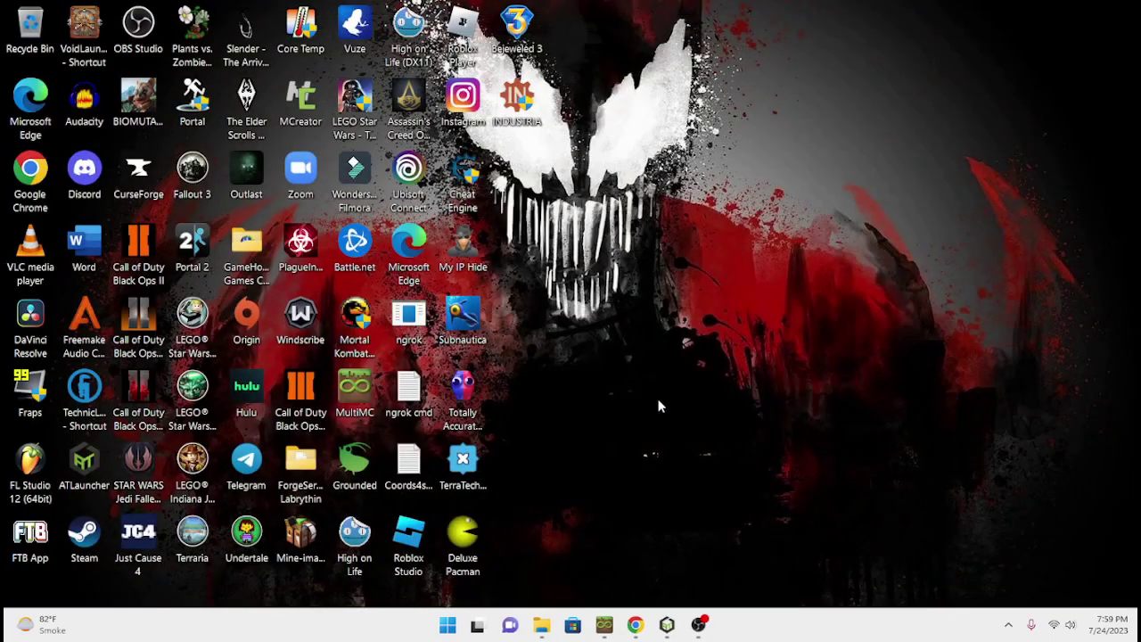
- Restore Chrome and load legacy.curseforge.com in a new tab
mouse_move(635, 624)
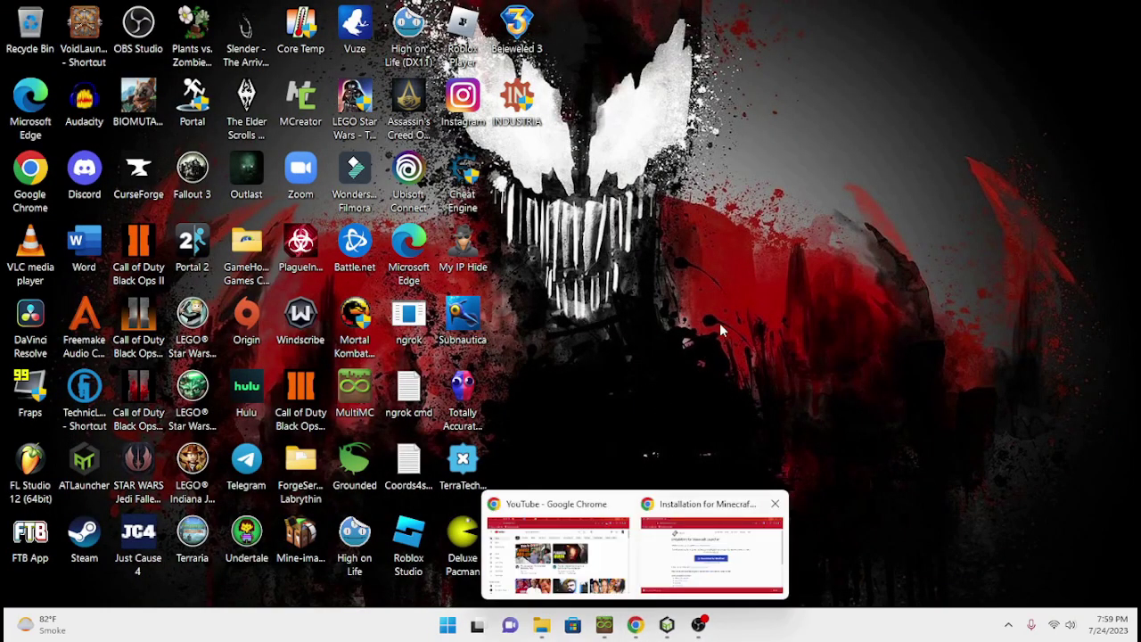
click(691, 508)
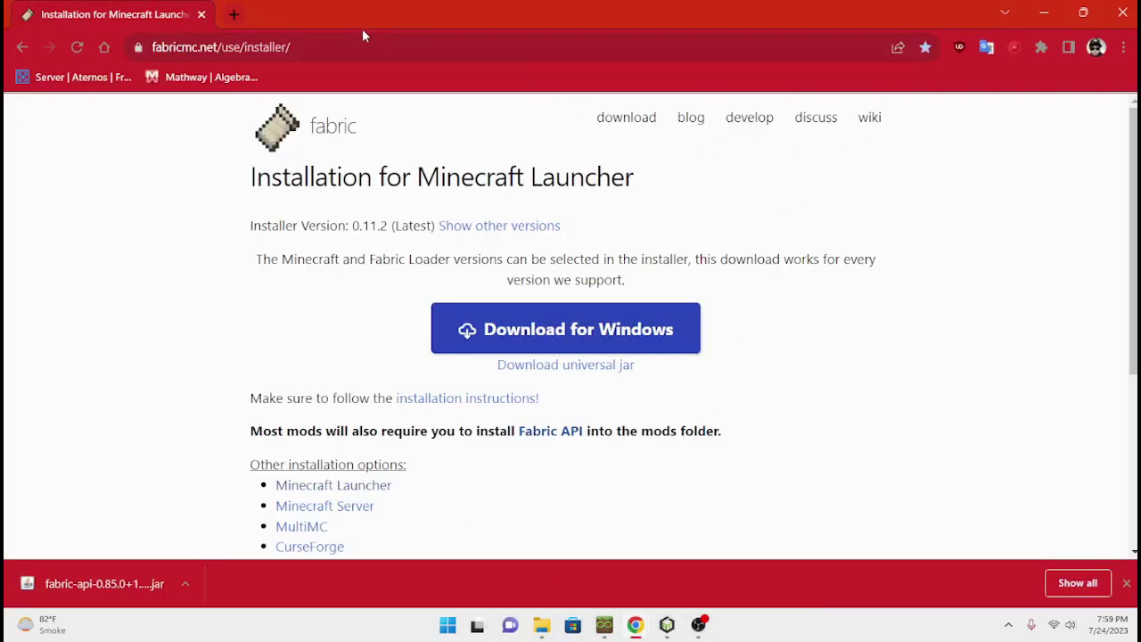
click(234, 14)
text(legacy)
key(Return)
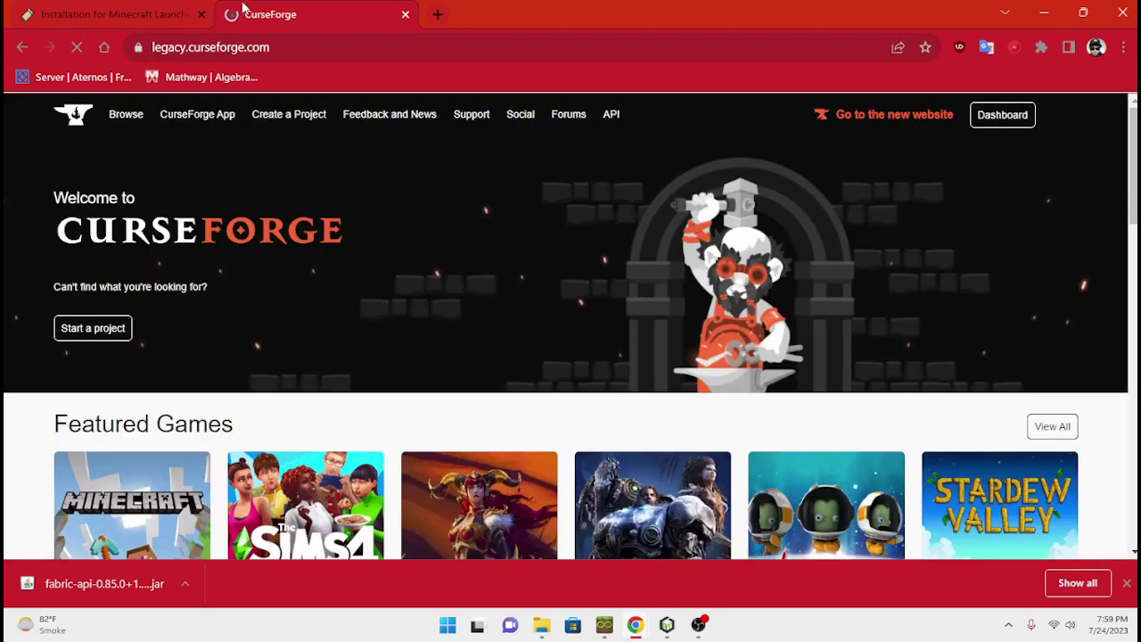
- Show CurseForge's Minecraft mods list filtered to the Fabric game version
scroll(347, 186, down, 1)
scroll(344, 179, down, 3)
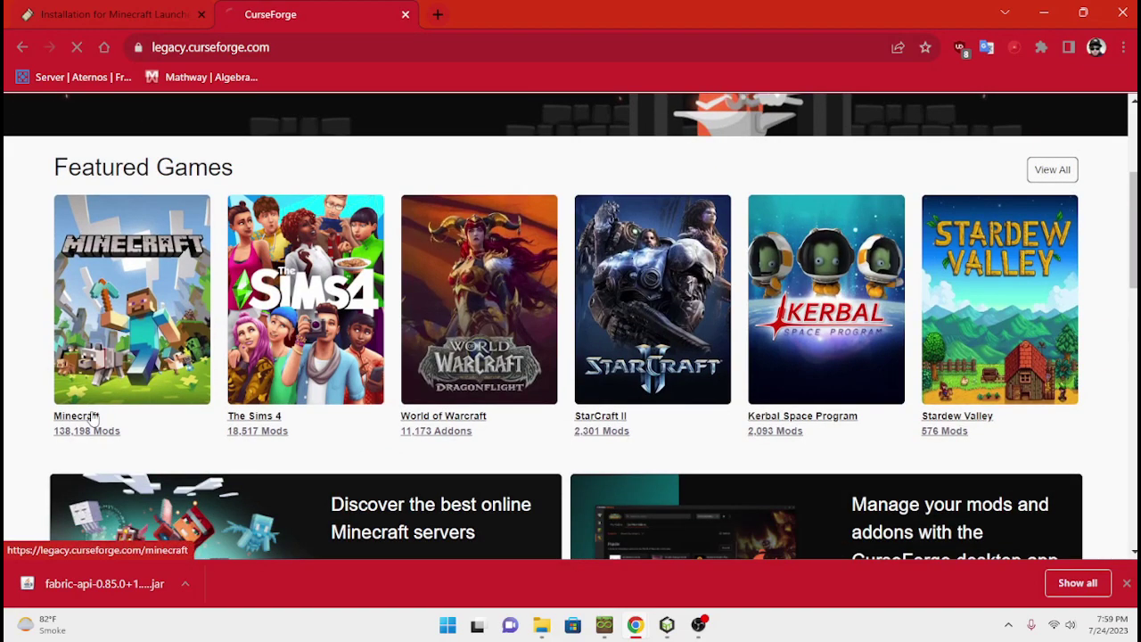
scroll(312, 379, down, 1)
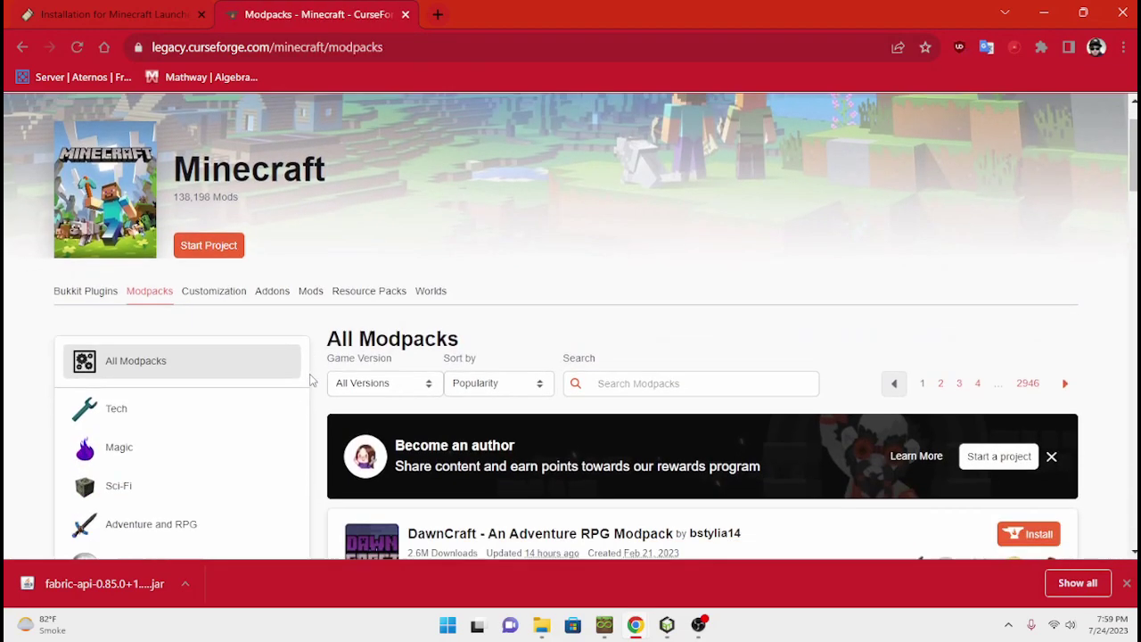
click(317, 291)
scroll(317, 290, down, 1)
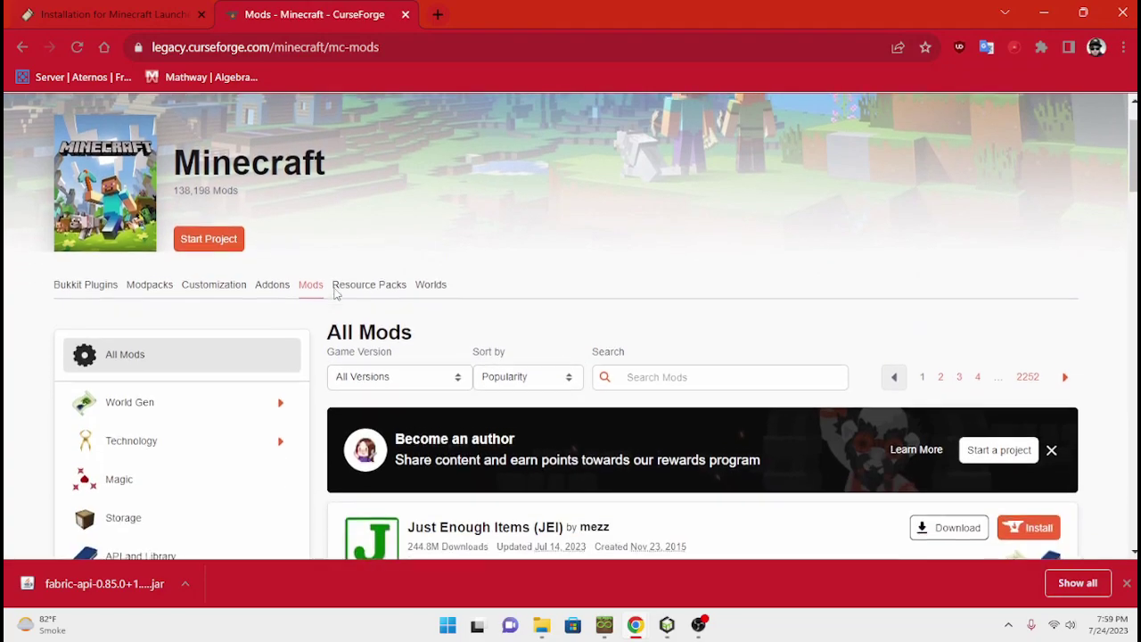
click(438, 368)
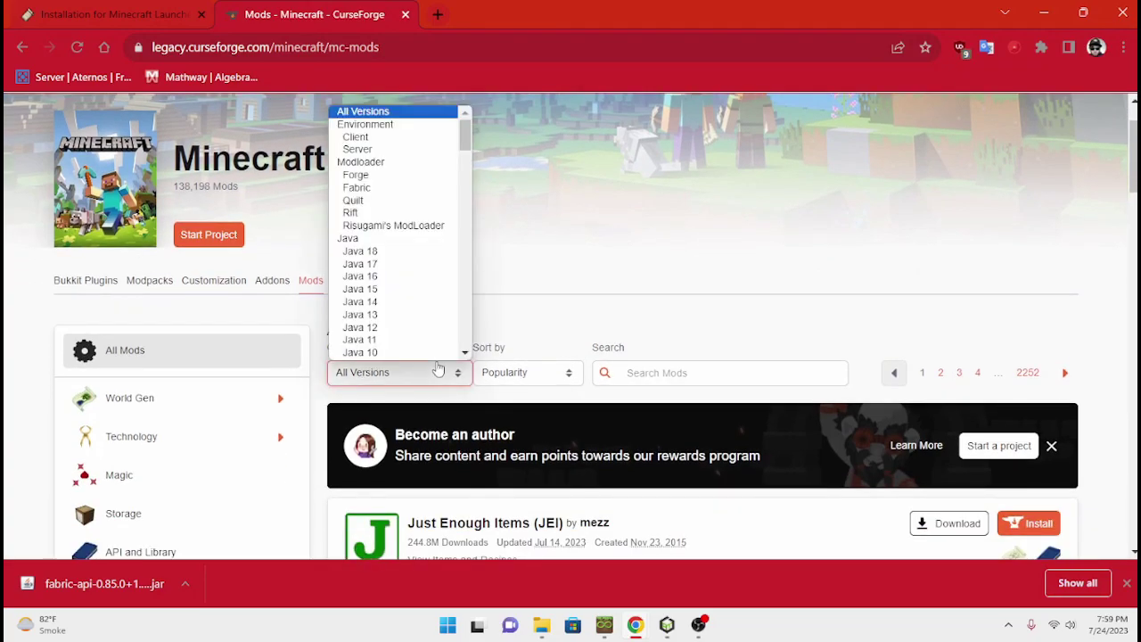
click(428, 188)
- Open the Just Enough Items (JEI) mod page from the Fabric list
scroll(514, 333, down, 1)
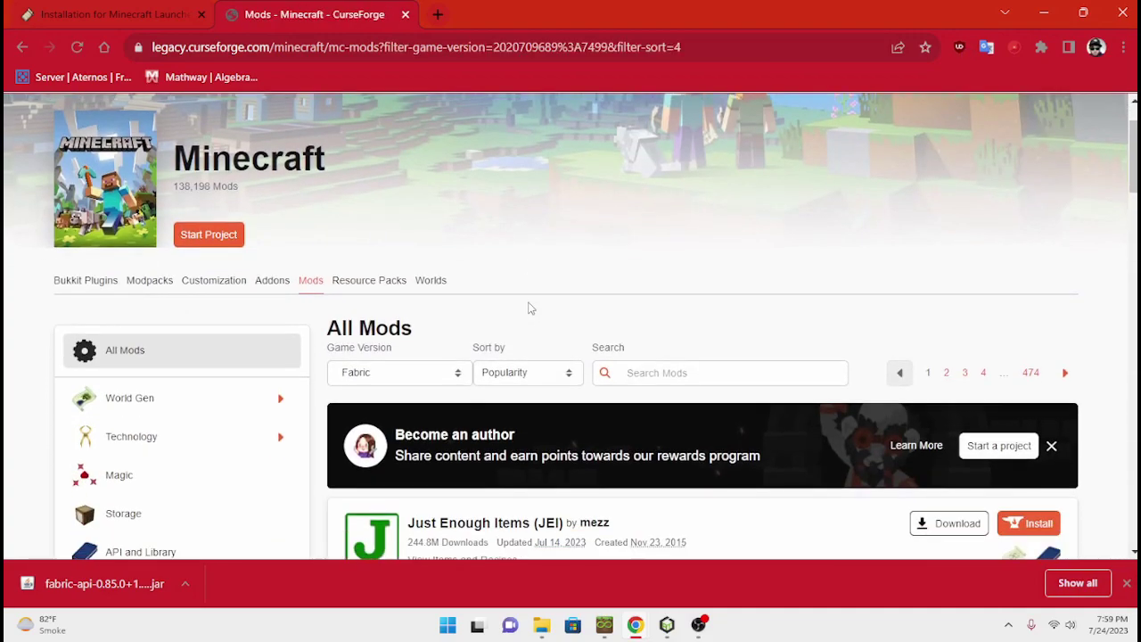
scroll(624, 348, down, 1)
scroll(681, 371, down, 2)
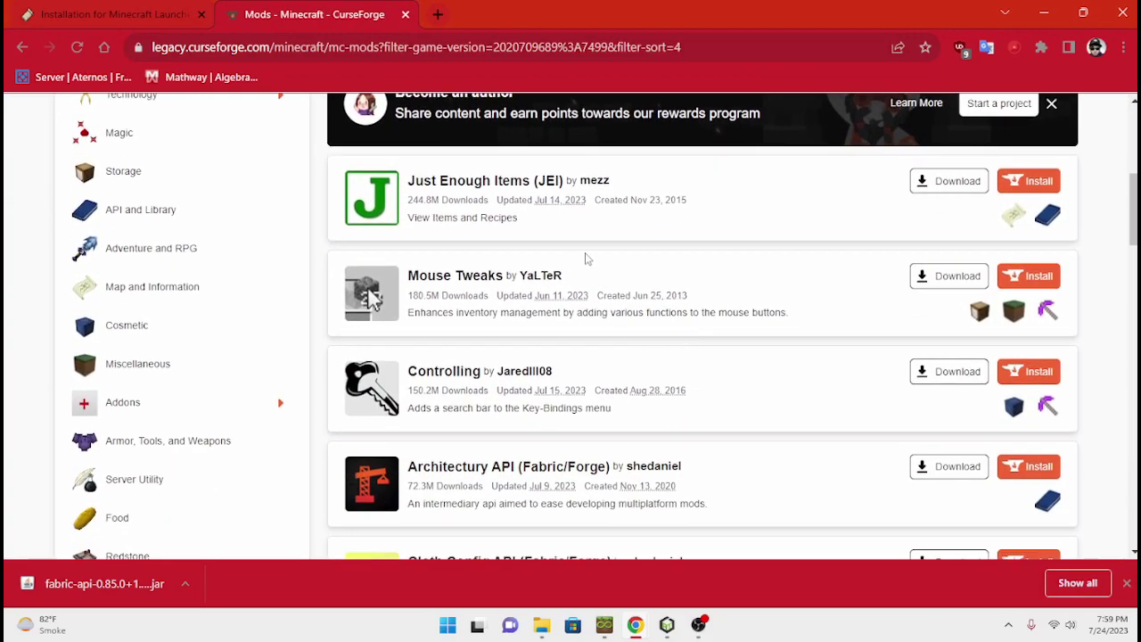
click(505, 181)
- Download jei-1.20.1-fabric-15.2.0.23.jar from JEI's Files list
scroll(506, 223, down, 2)
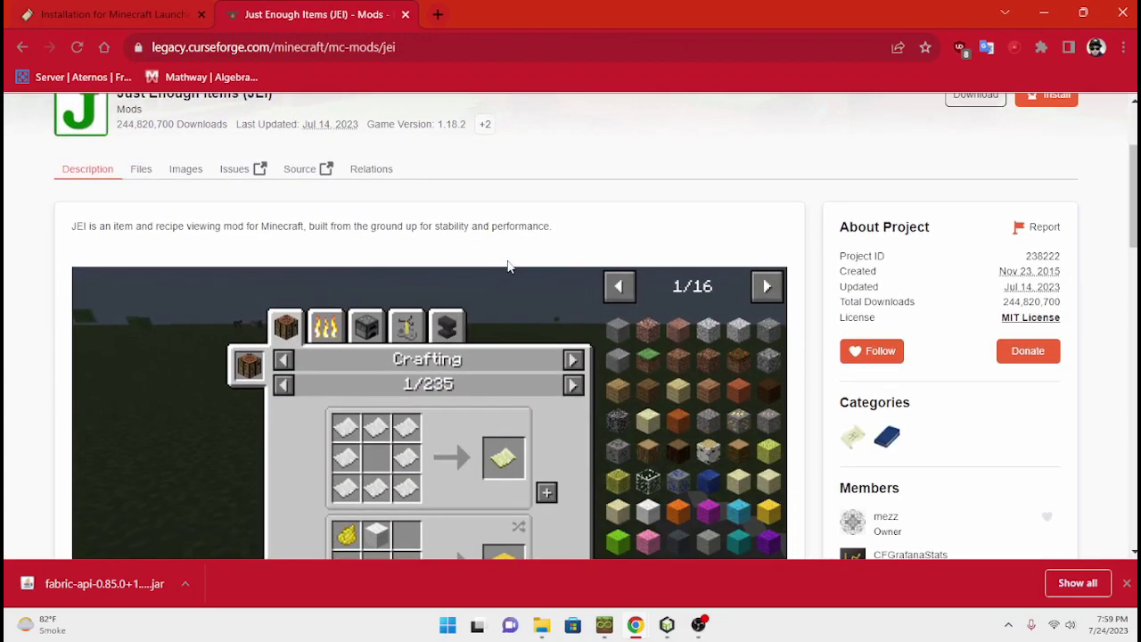
scroll(508, 266, down, 5)
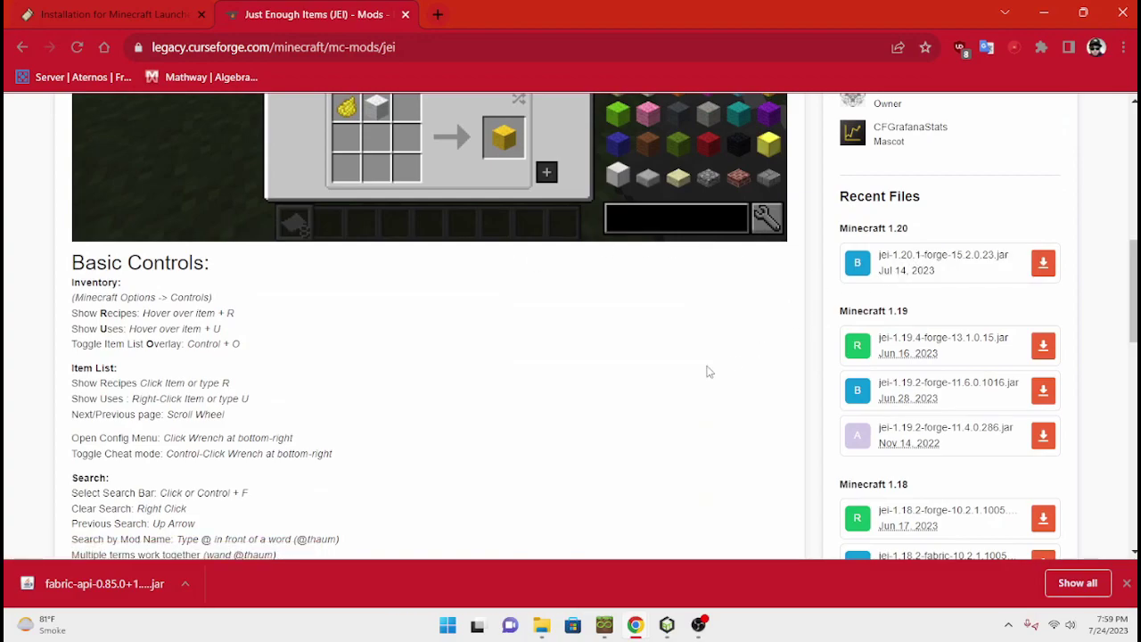
scroll(707, 372, up, 5)
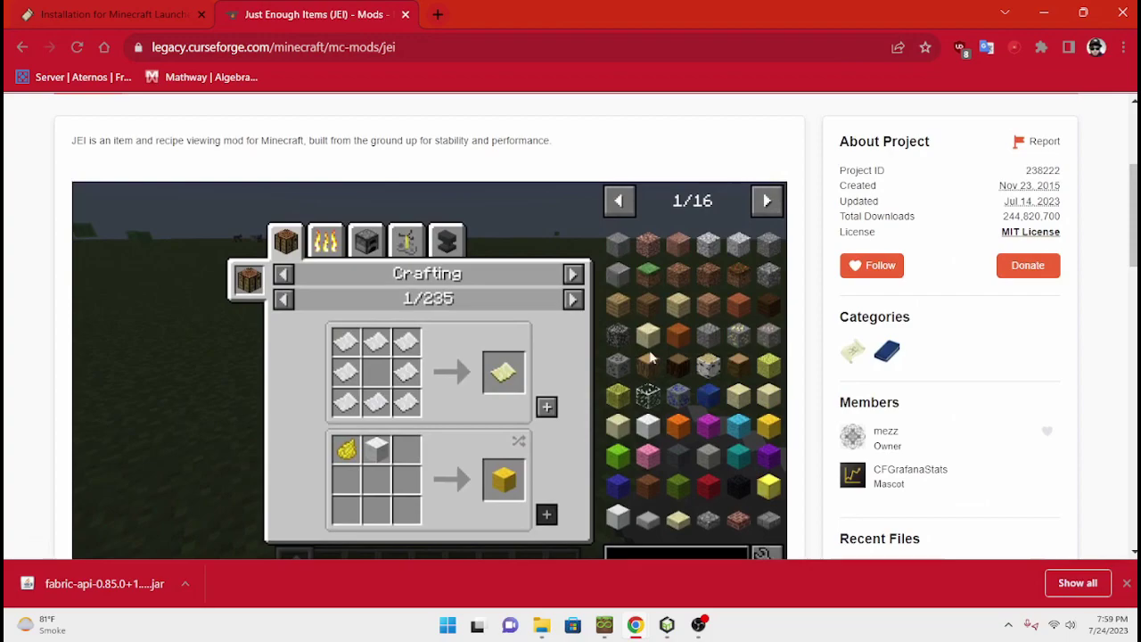
scroll(265, 181, up, 3)
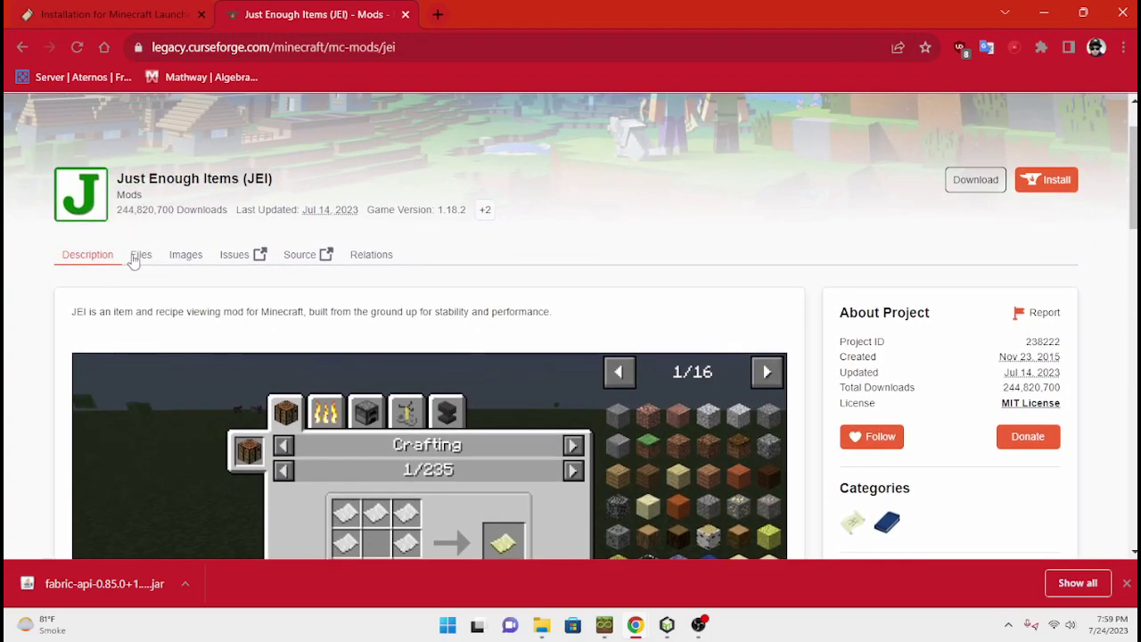
click(134, 257)
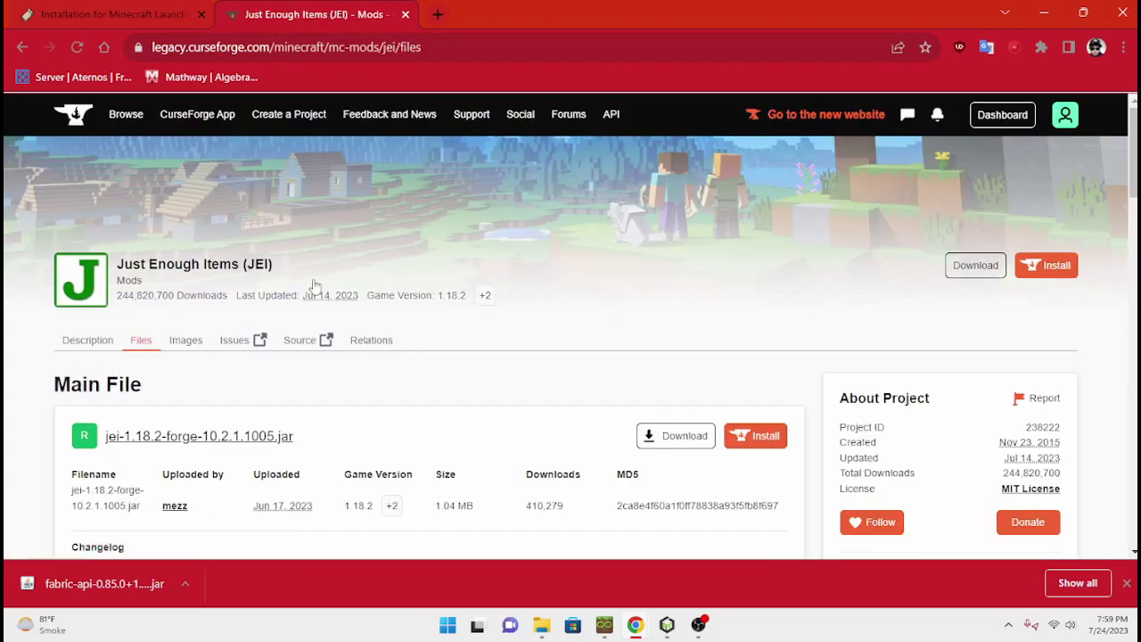
scroll(393, 310, down, 3)
scroll(393, 310, down, 4)
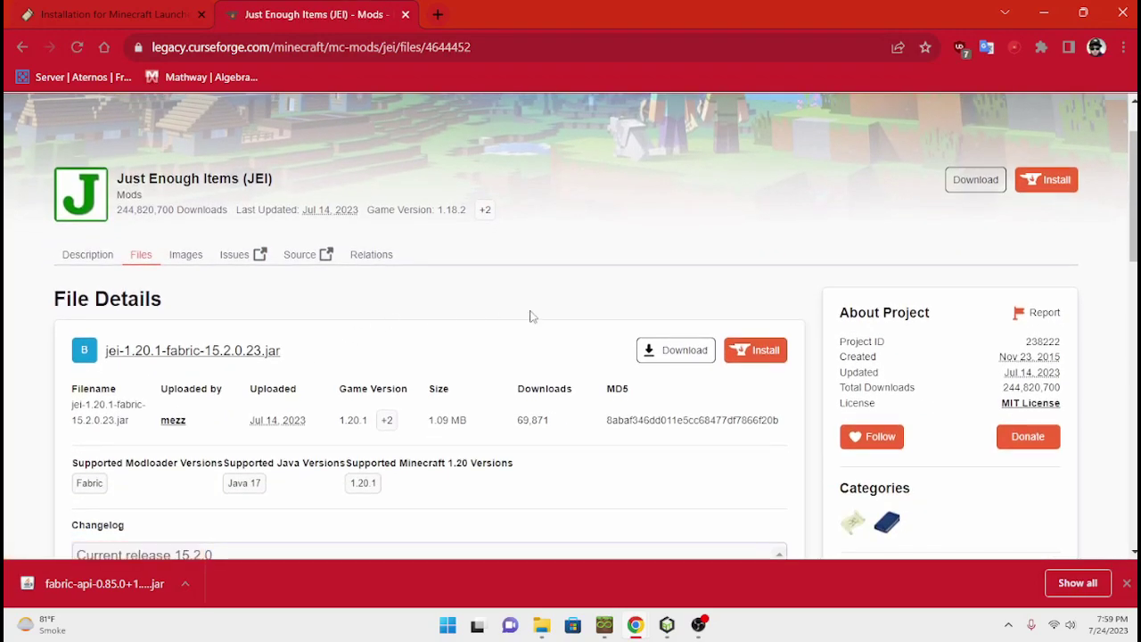
click(662, 352)
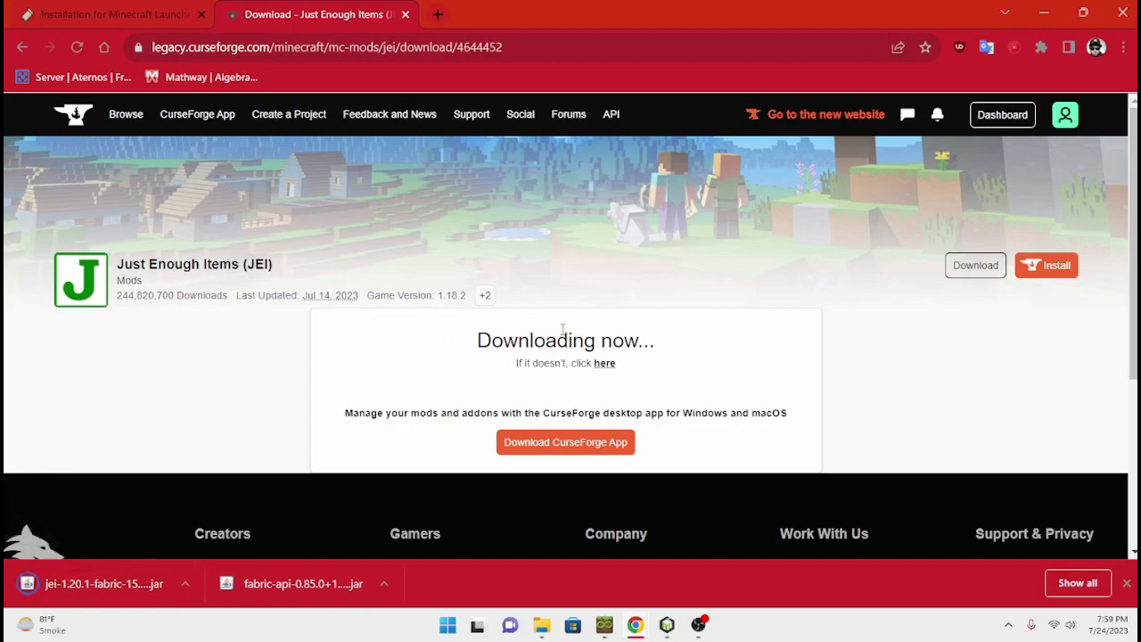
- Show the downloaded JEI jar in its folder and copy it
click(187, 586)
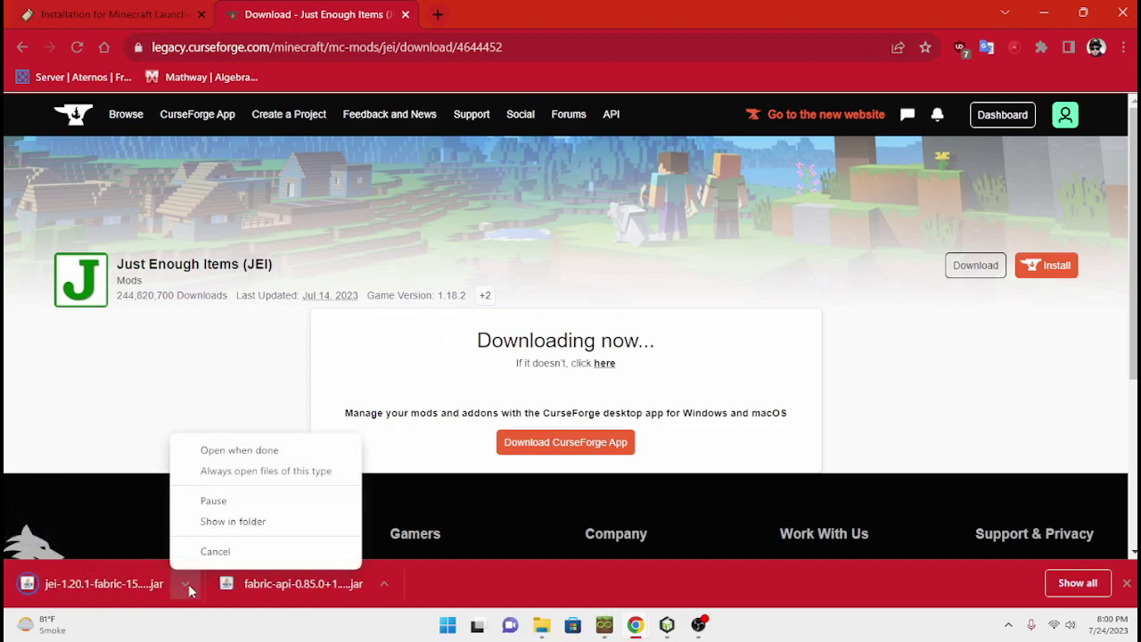
click(211, 525)
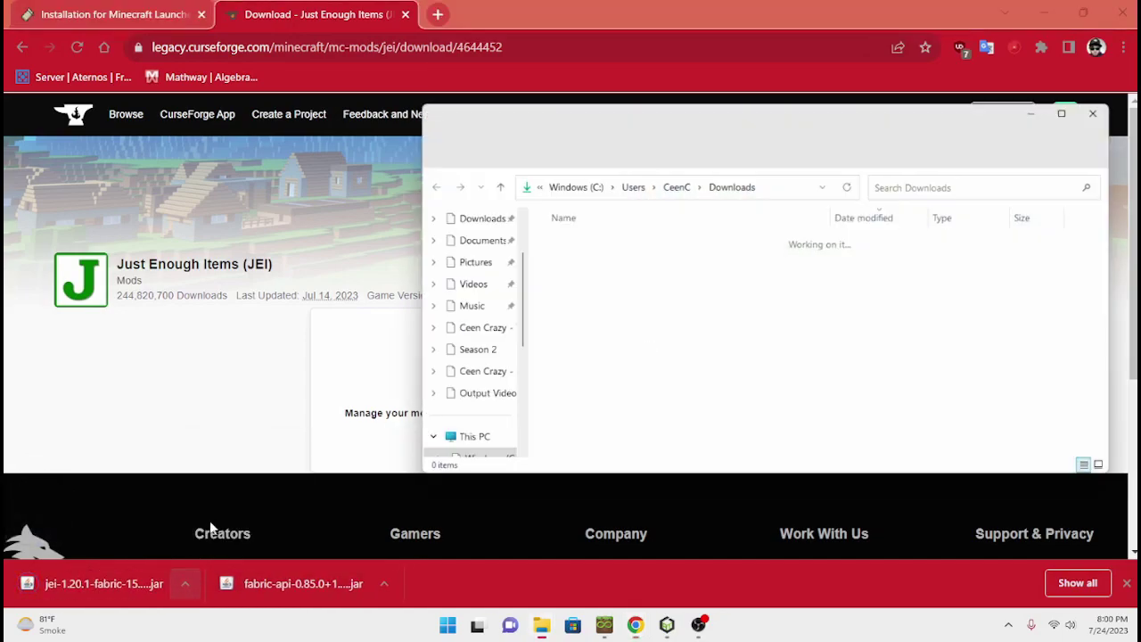
right_click(614, 268)
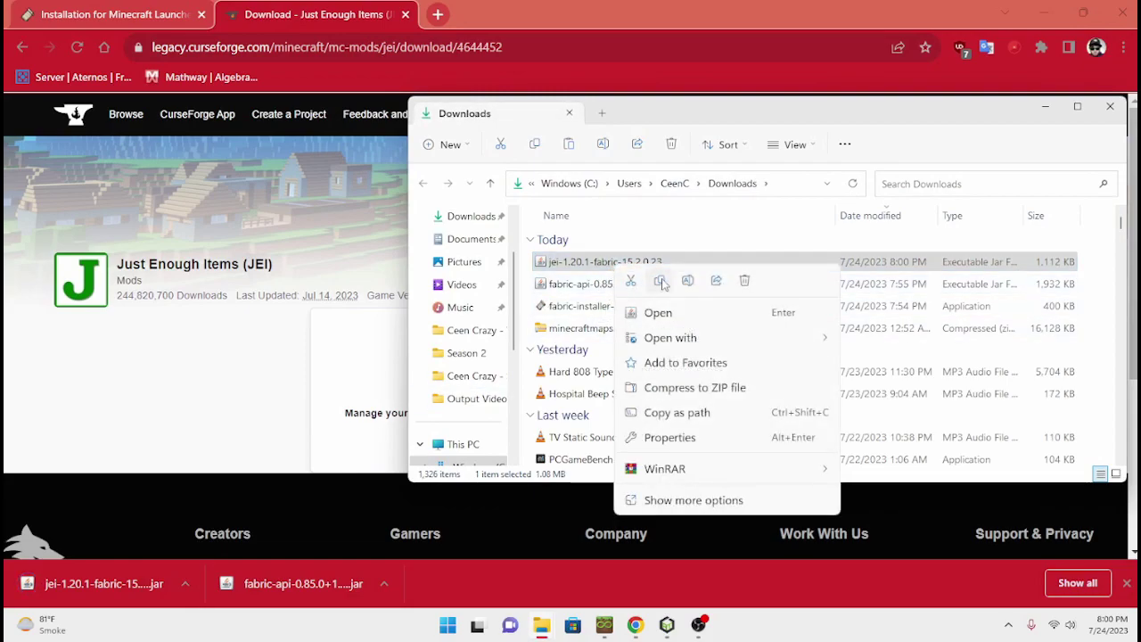
click(655, 267)
- Navigate via %appdata% into the .minecraft mods folder
click(780, 183)
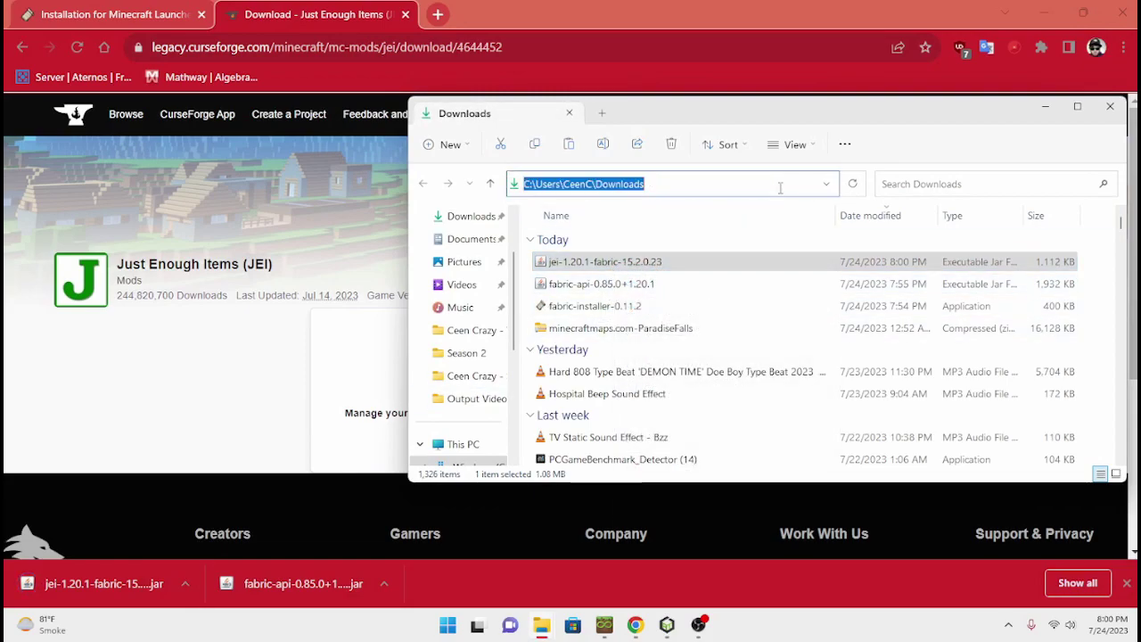
key(BackSpace)
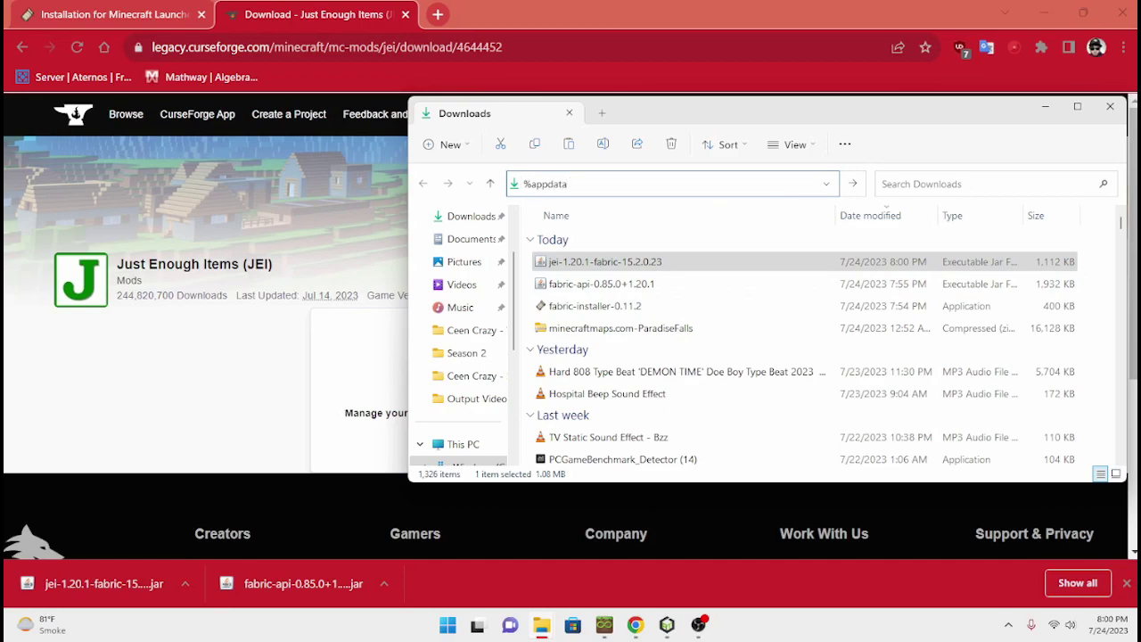
key(Return)
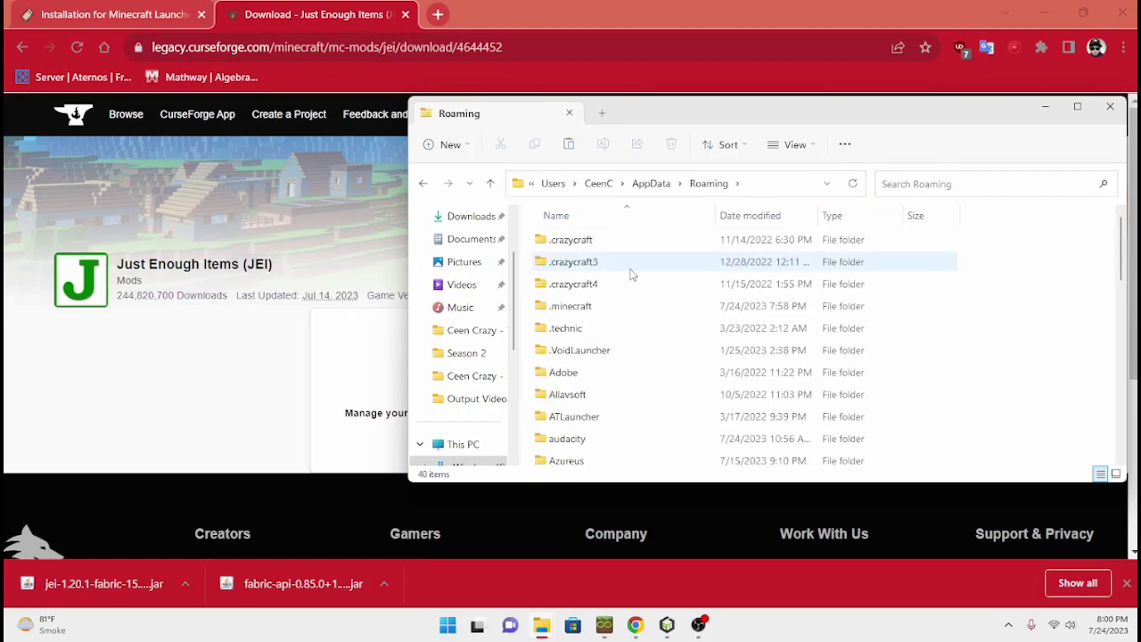
double_click(565, 305)
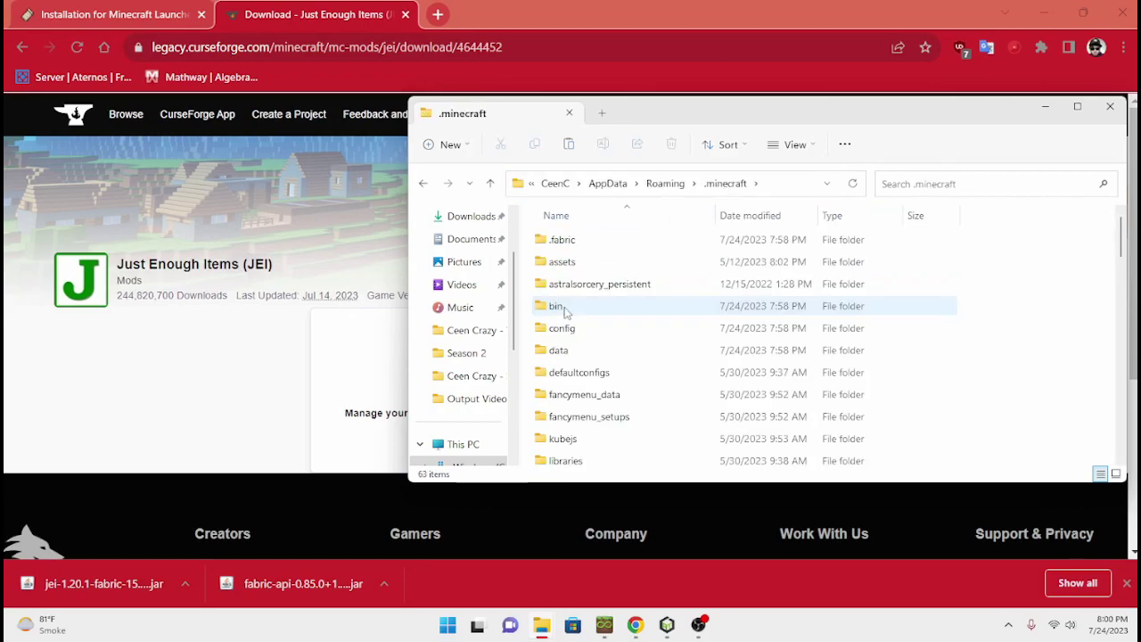
scroll(580, 339, down, 3)
click(584, 354)
double_click(584, 354)
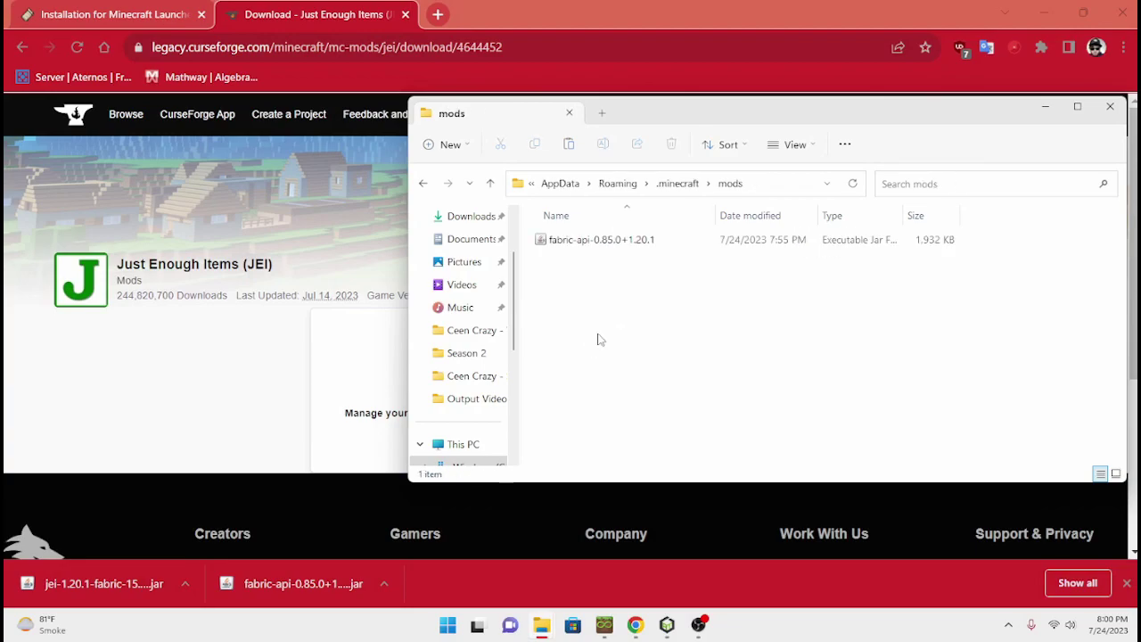
- Paste the JEI jar into mods, close Explorer, and minimize Chrome
right_click(600, 339)
click(618, 351)
click(963, 300)
click(1108, 107)
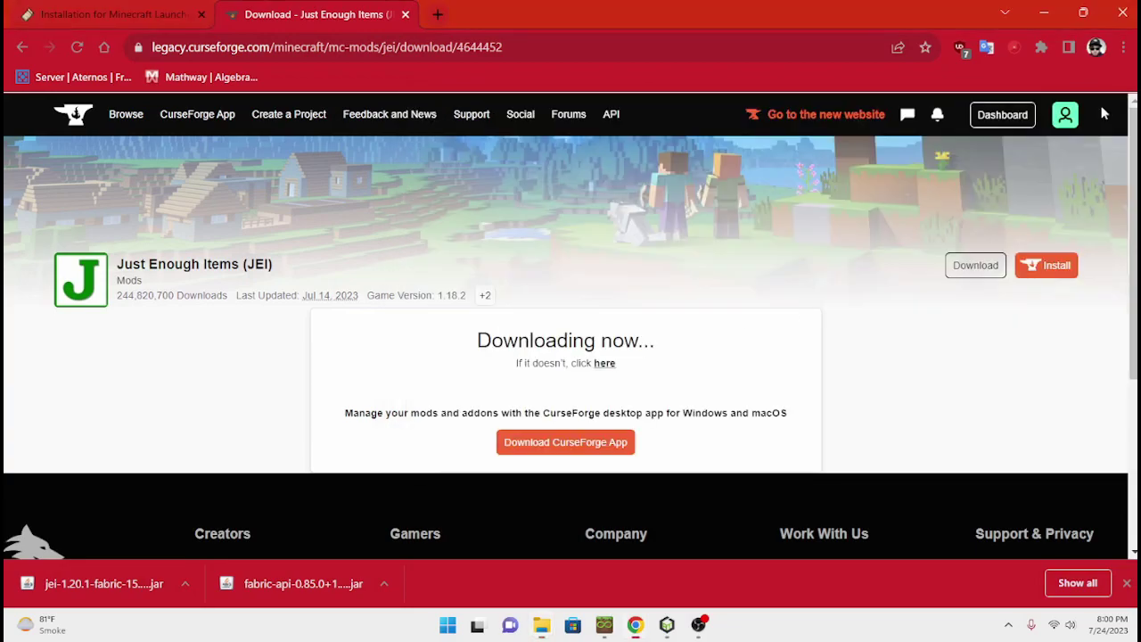
click(1044, 14)
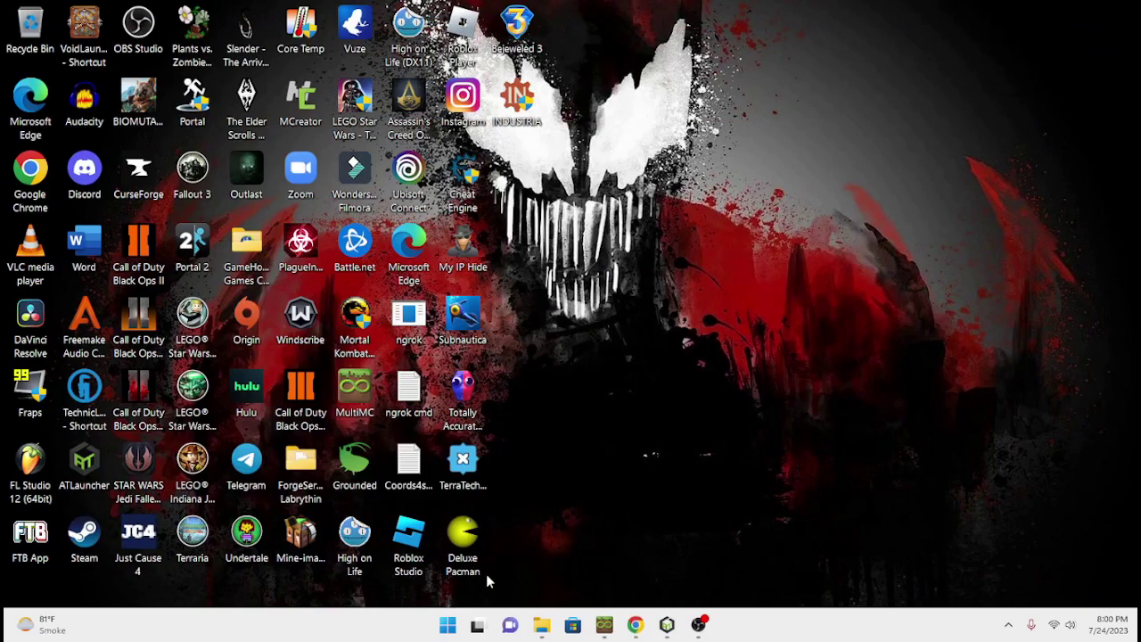
- Start Minecraft Launcher from the Start menu and play the fabric-loader-1.20.1 profile
click(458, 619)
scroll(660, 214, down, 1)
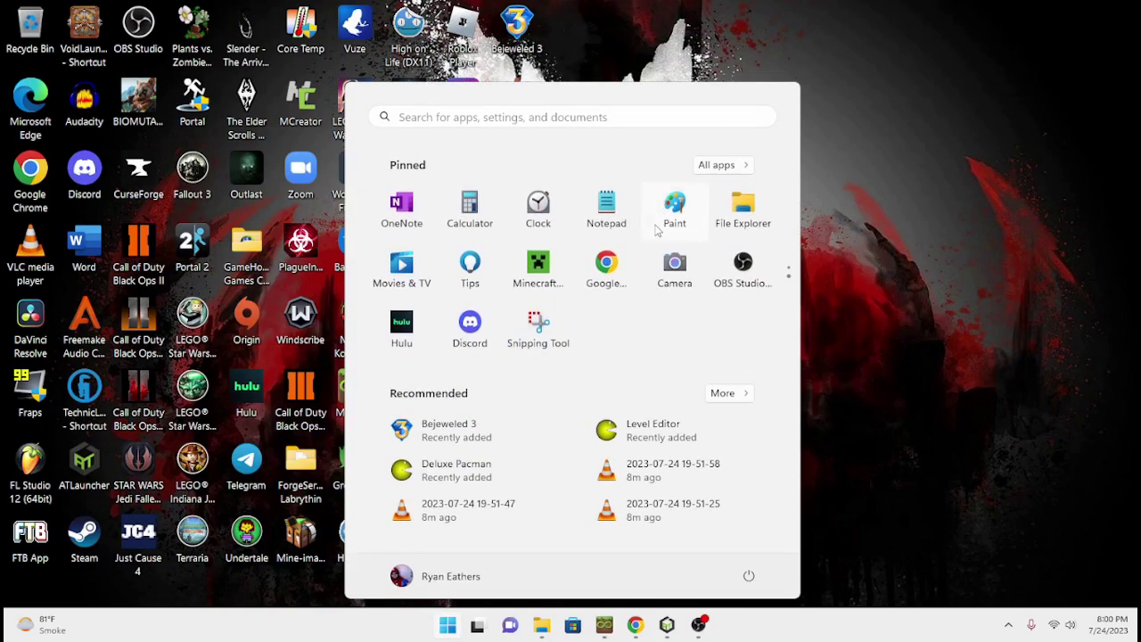
click(539, 263)
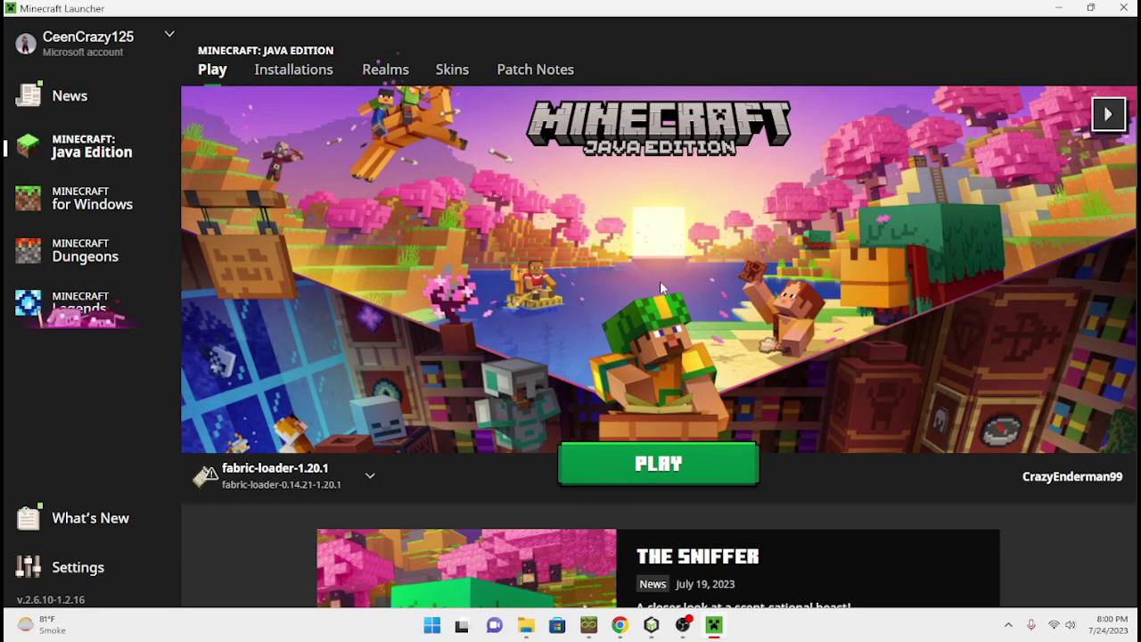
click(627, 463)
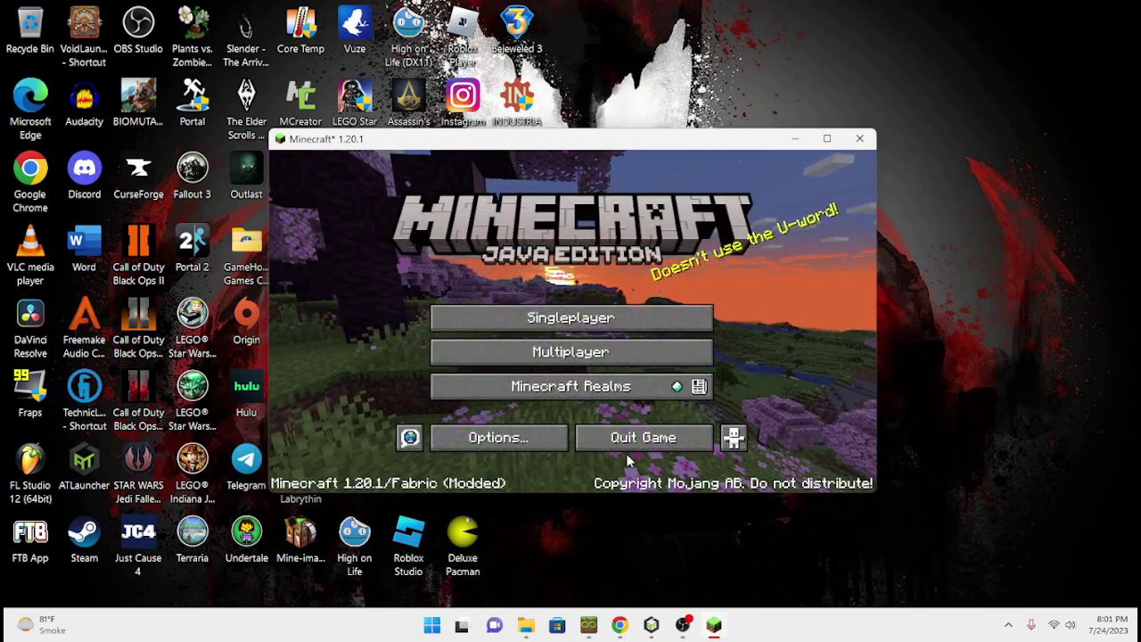
- Maximize the game and create a new Creative-mode singleplayer world
click(826, 139)
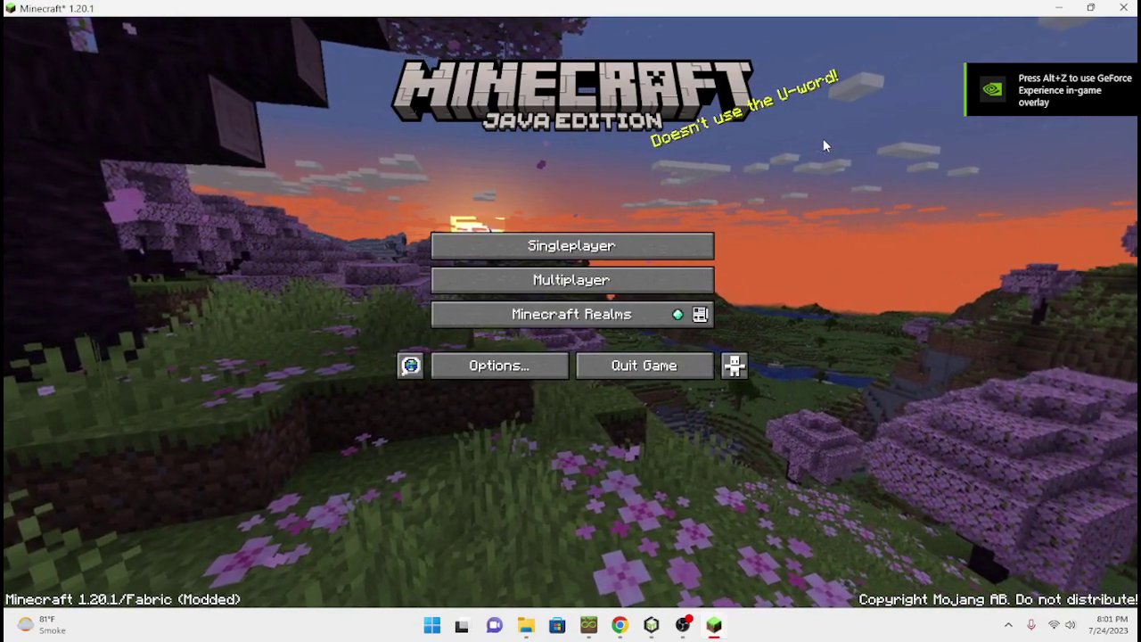
click(682, 239)
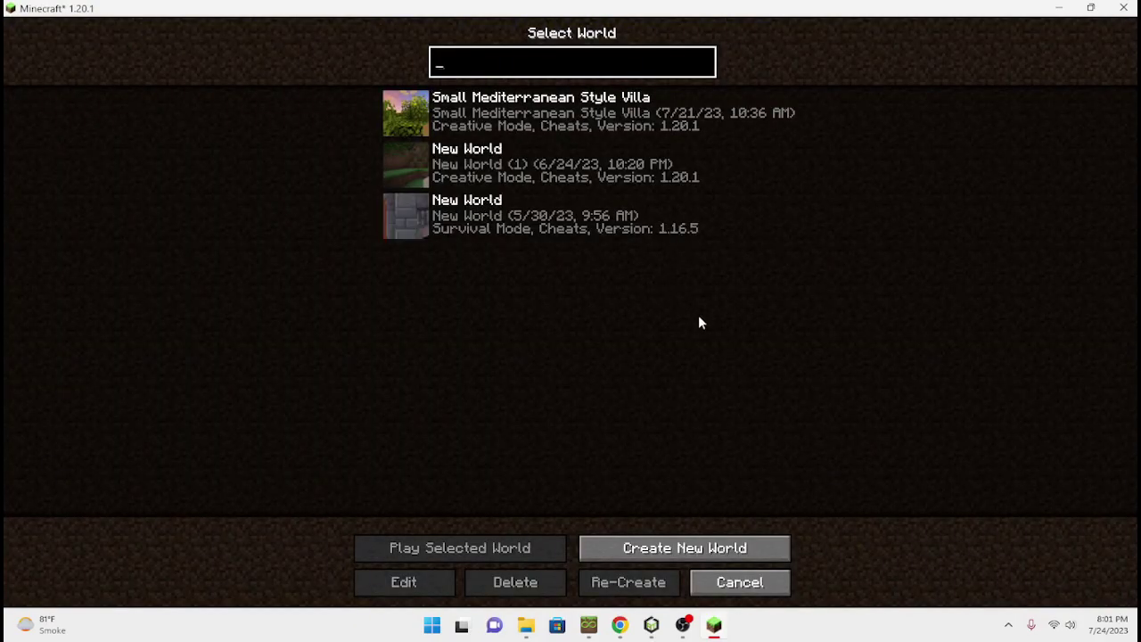
click(669, 546)
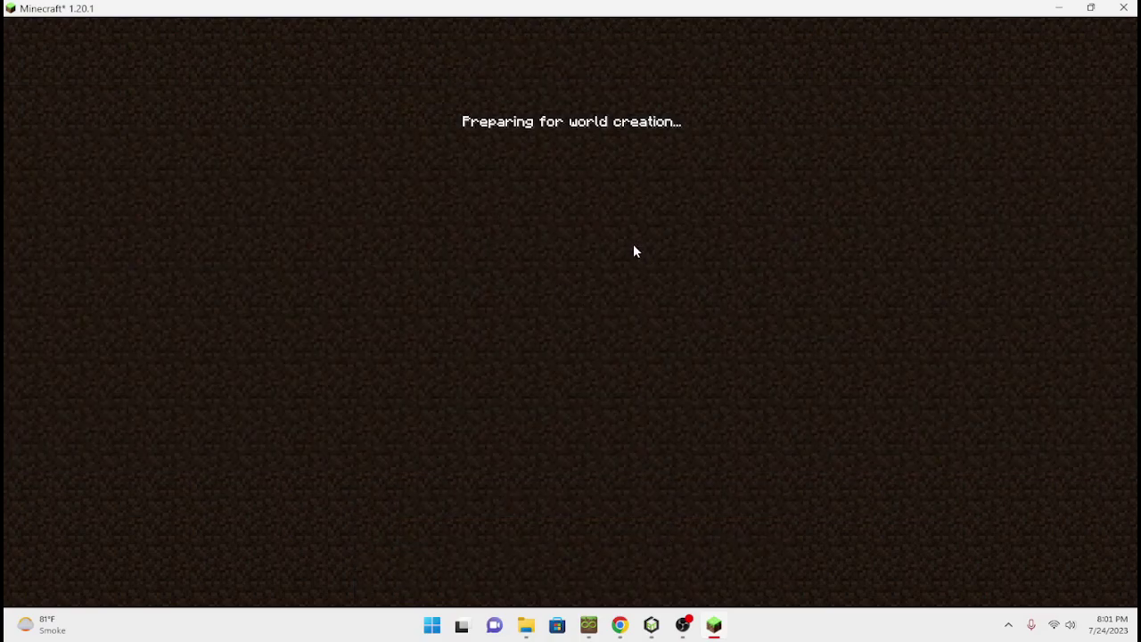
click(515, 183)
click(553, 174)
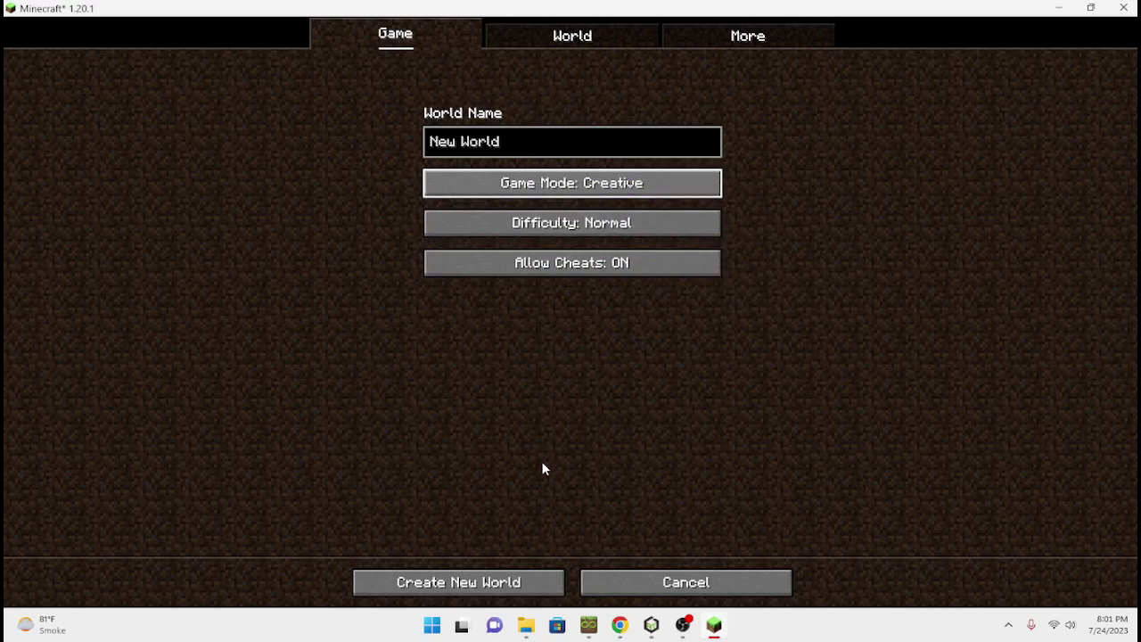
click(505, 578)
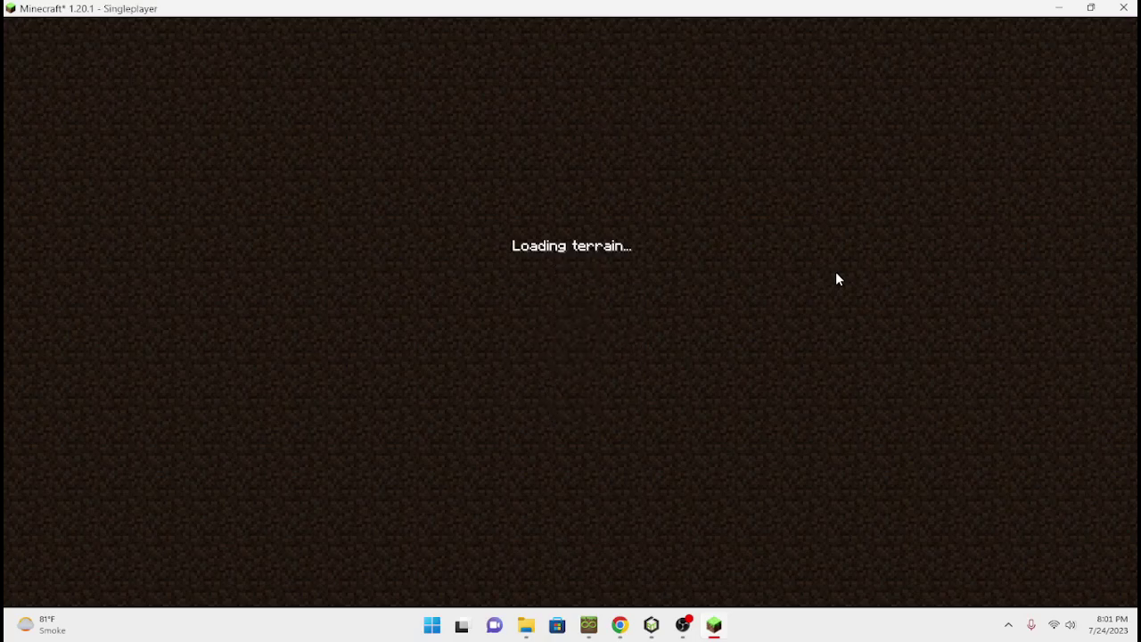
key(w)
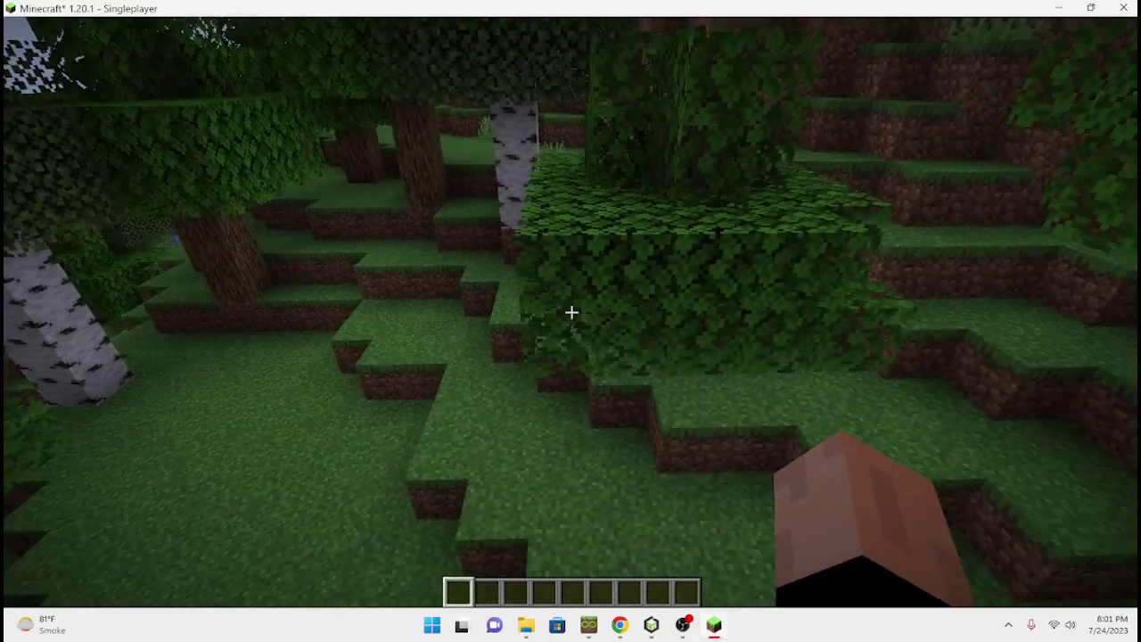
key(w)
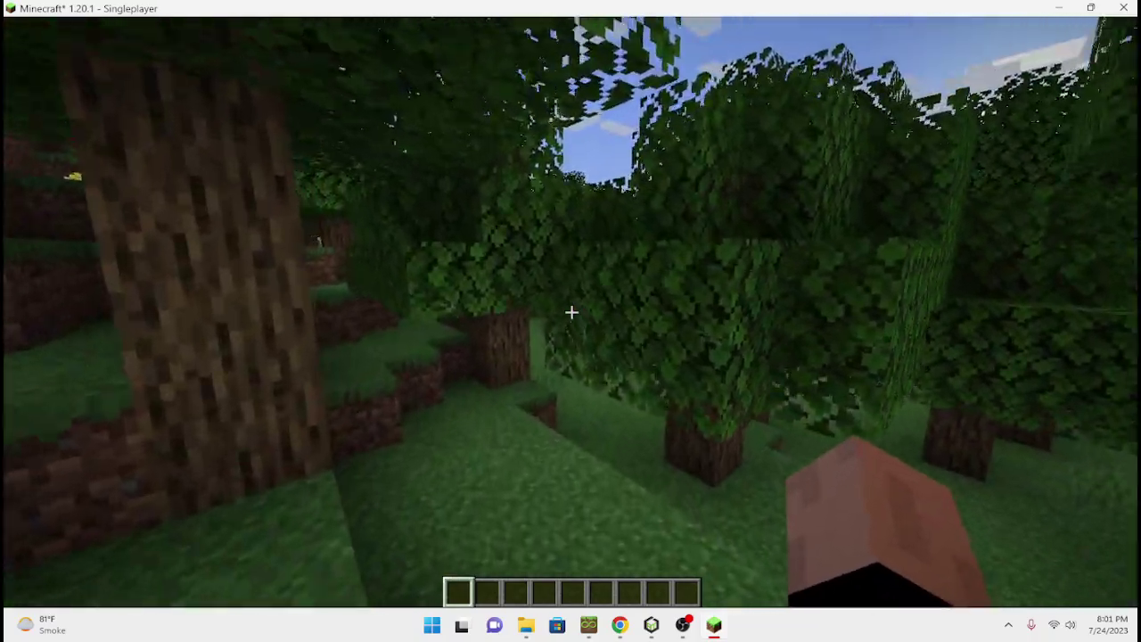
key(w)
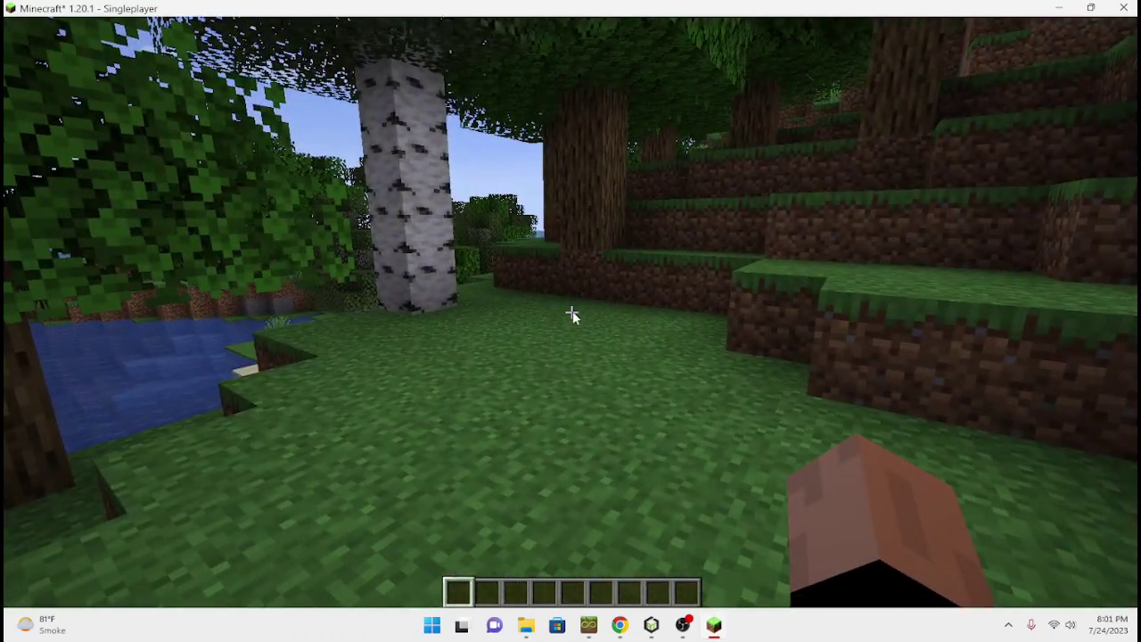
key(e)
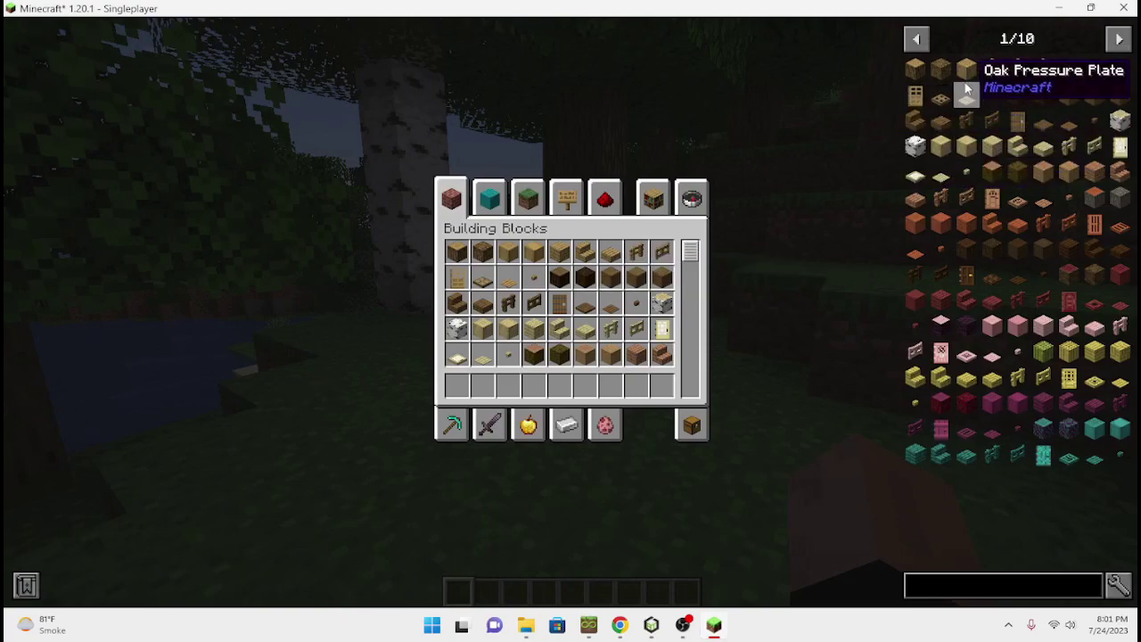
click(1122, 46)
scroll(1126, 51, down, 11)
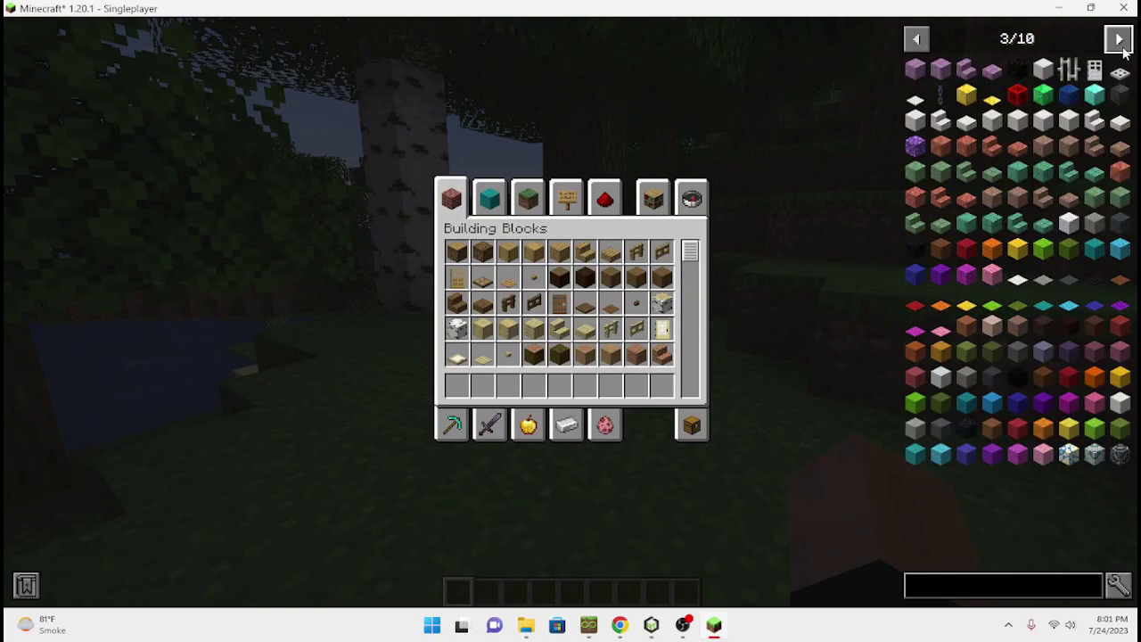
scroll(1125, 52, down, 1)
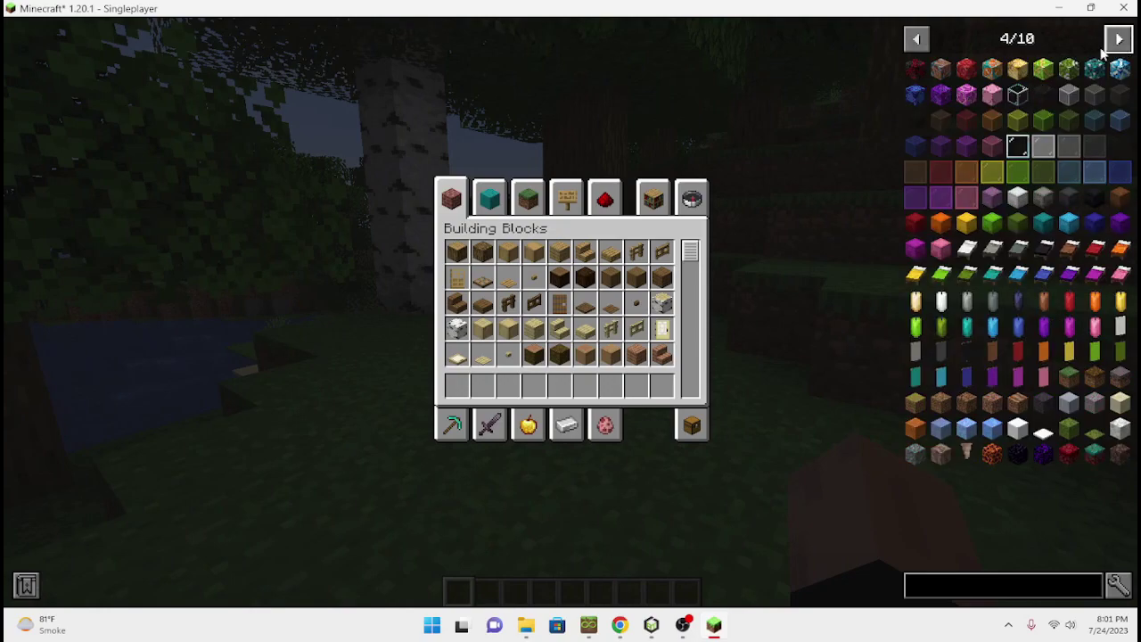
scroll(916, 45, up, 4)
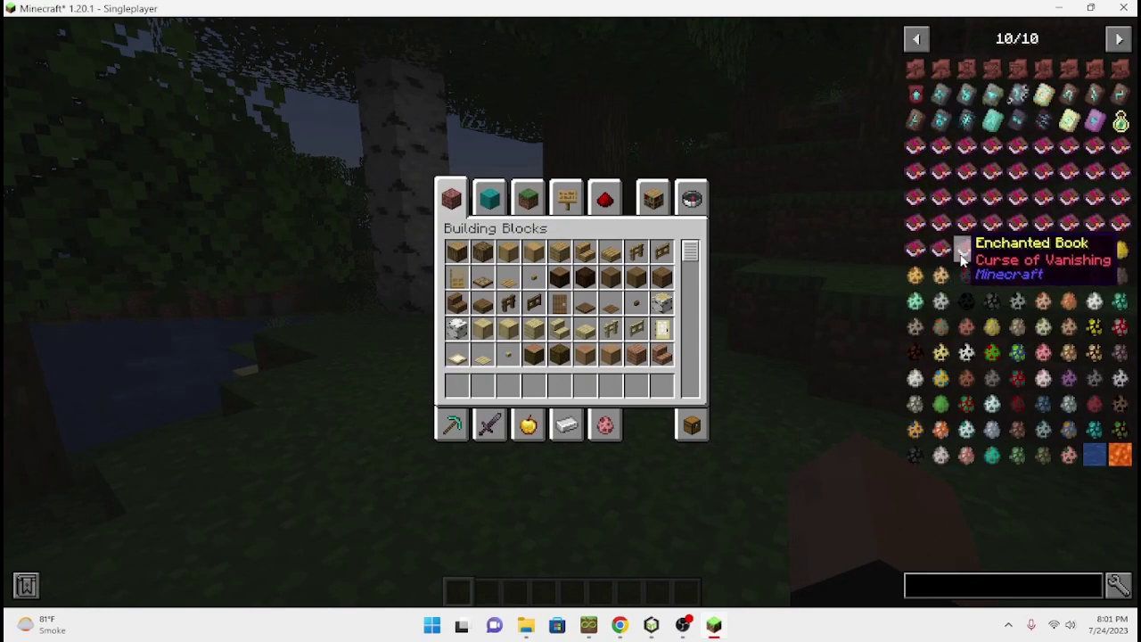
click(1120, 39)
click(992, 71)
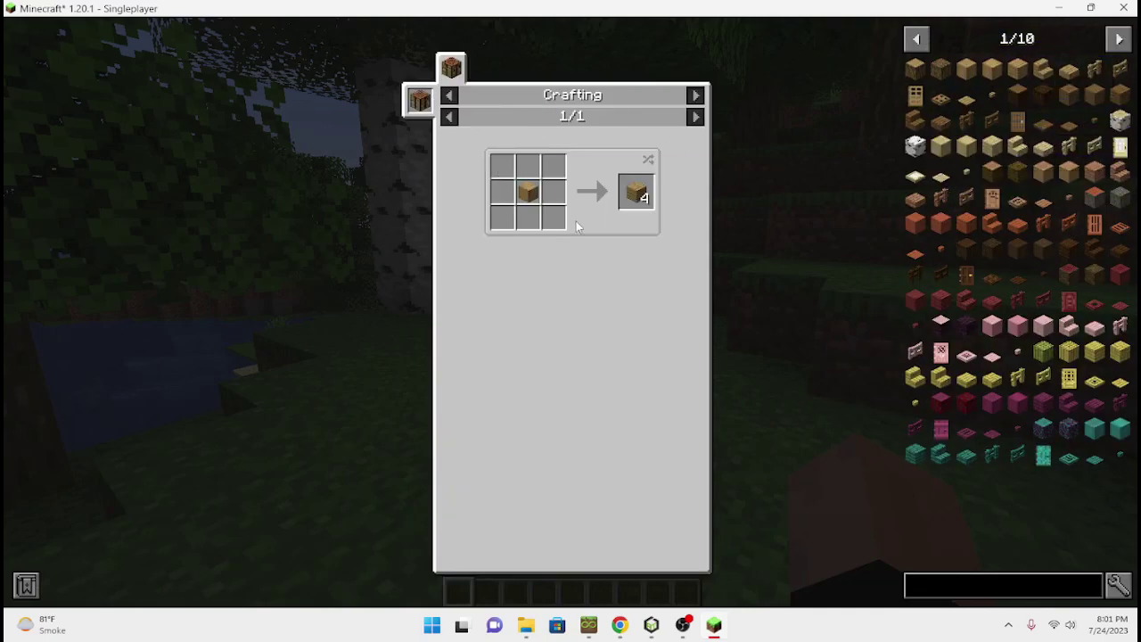
key(Escape)
key(Escape)
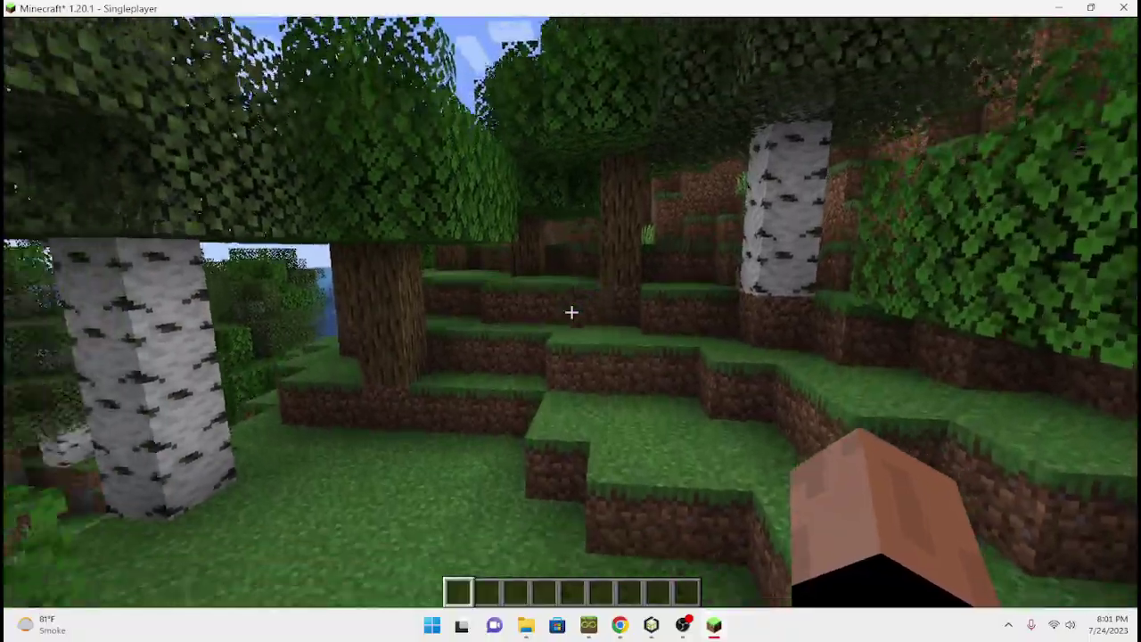